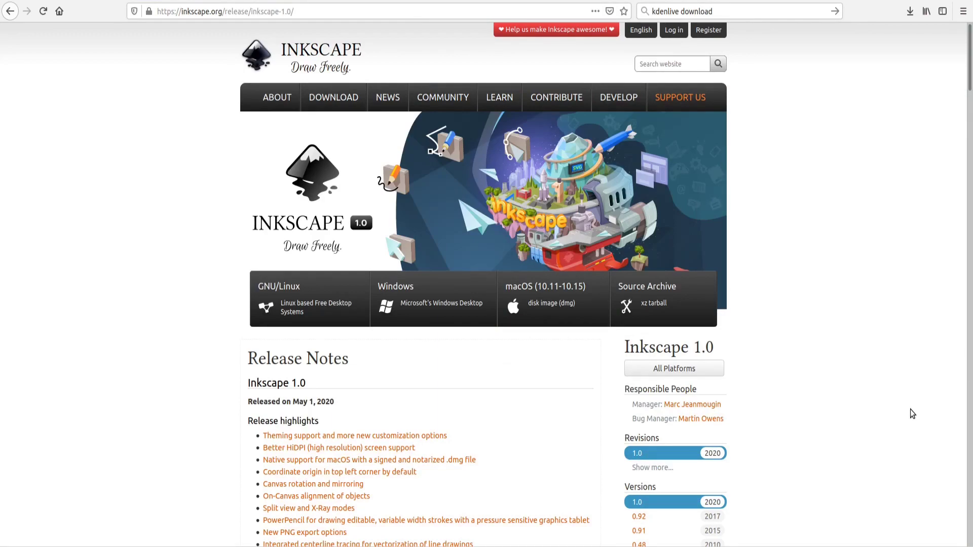
scroll(911, 410, down, 4)
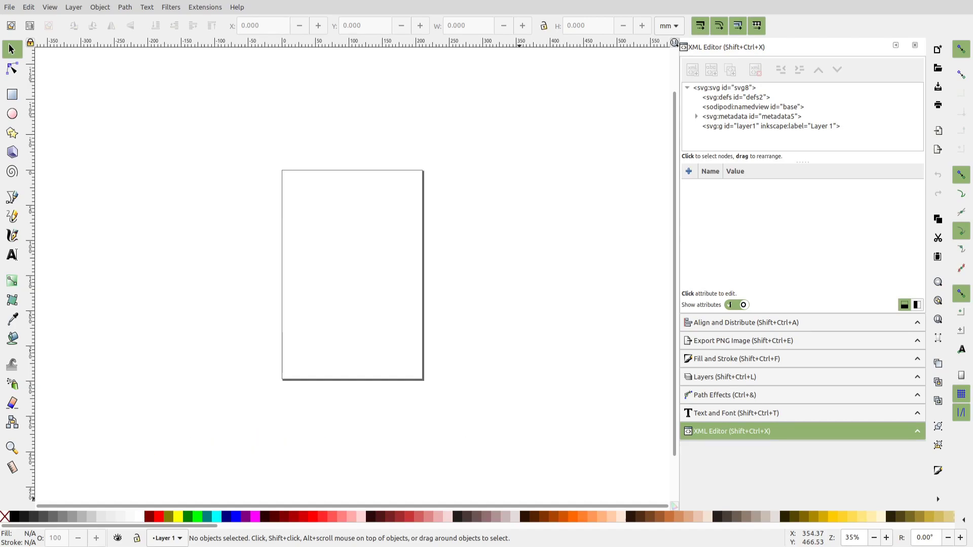
Open the Create Font Design Template extension and set the source font family to Alex Brush.
click(206, 11)
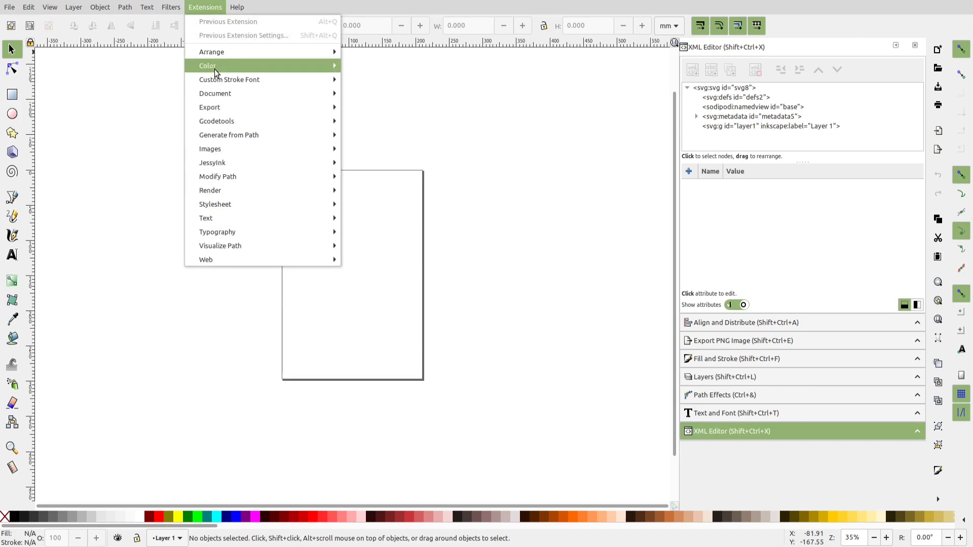
mouse_move(215, 82)
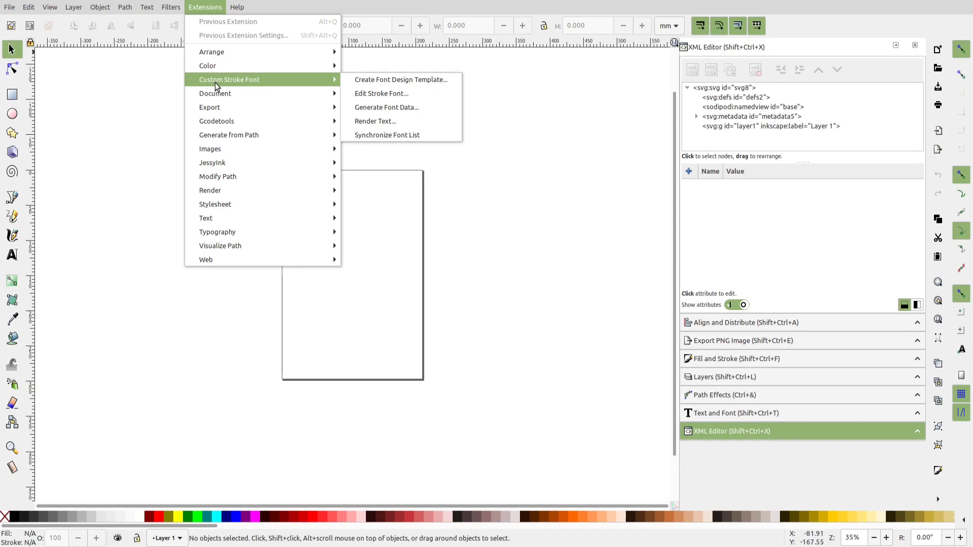
click(363, 79)
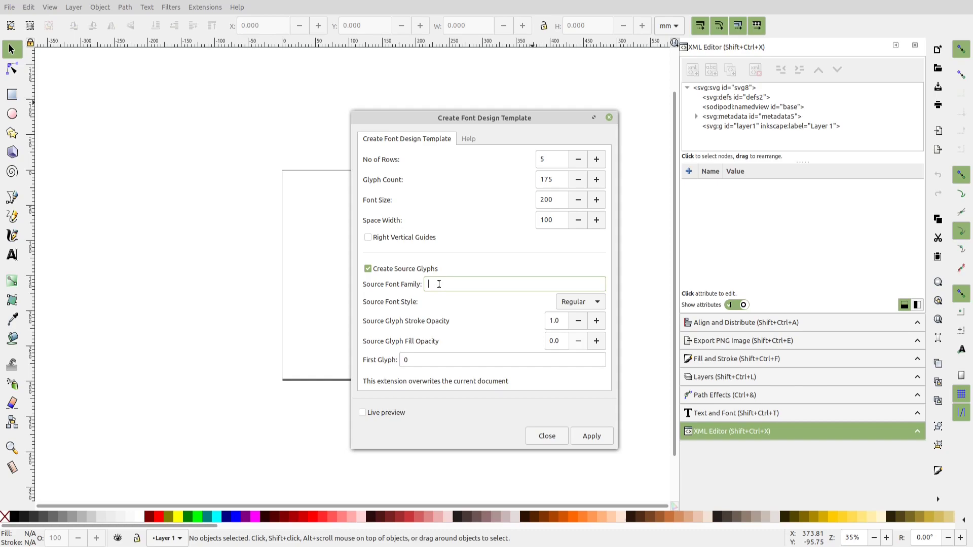
text(Alex Brush)
Set the source glyph stroke opacity to 0 and fill opacity to 1, and generate the font design template.
click(544, 321)
text(0)
double_click(559, 341)
text(1)
click(555, 321)
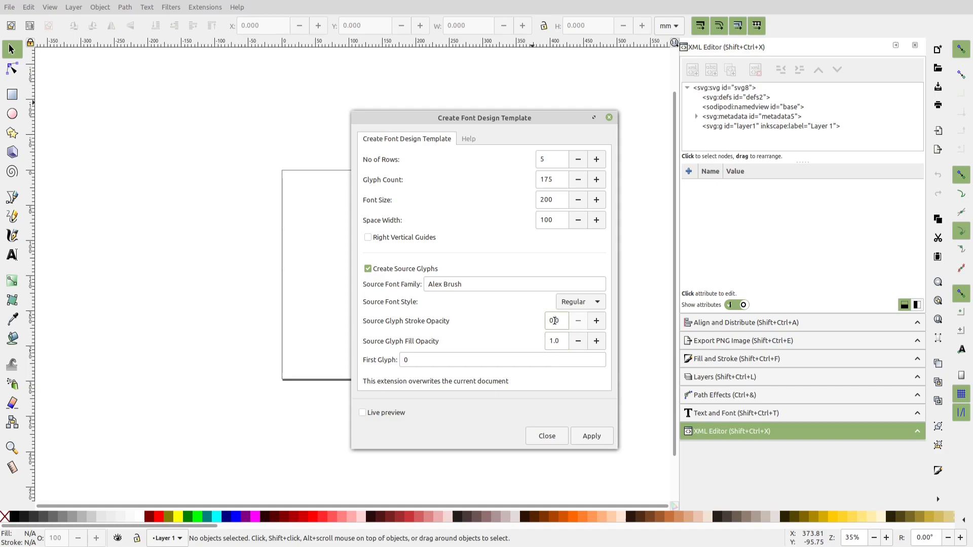
click(592, 438)
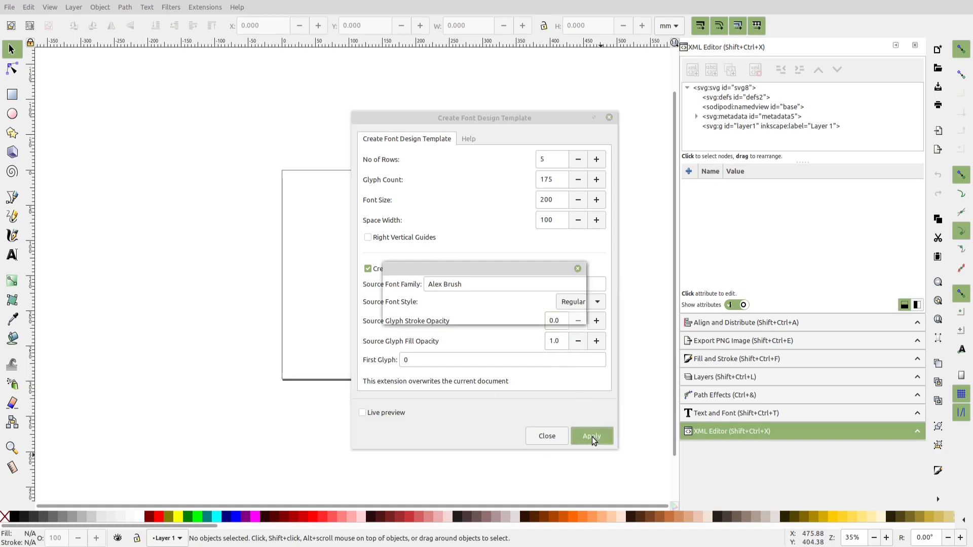
click(545, 434)
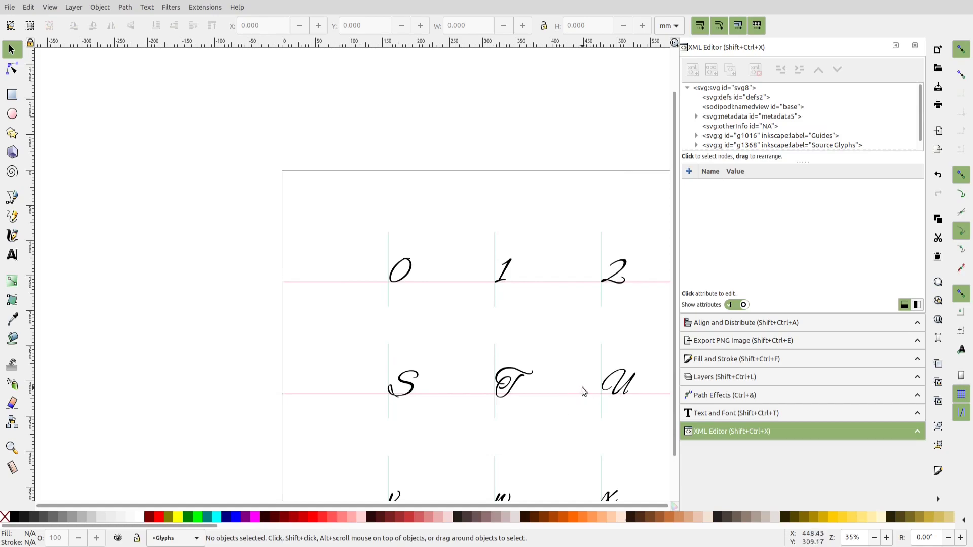
Show the document's layers and lock the Guides layer, keeping Glyphs as the current layer.
click(719, 377)
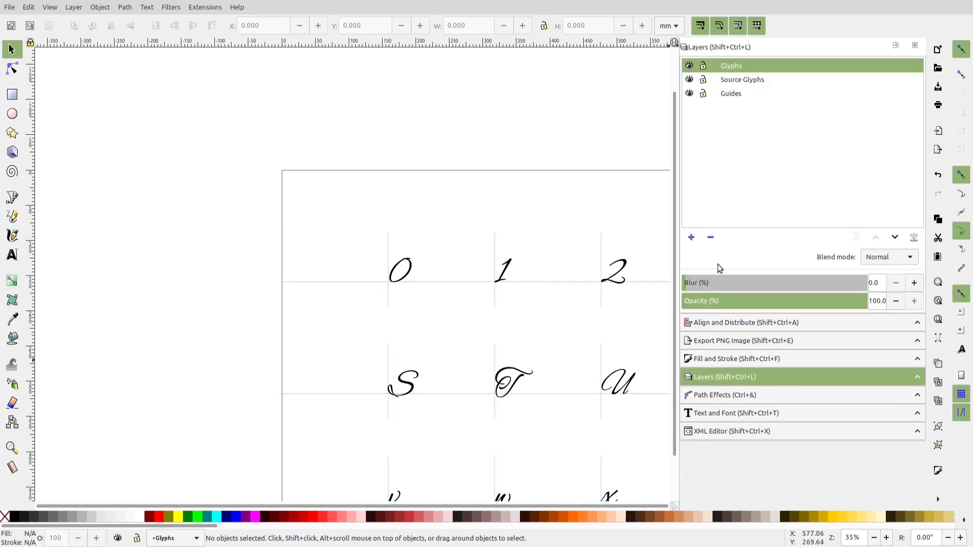
click(730, 94)
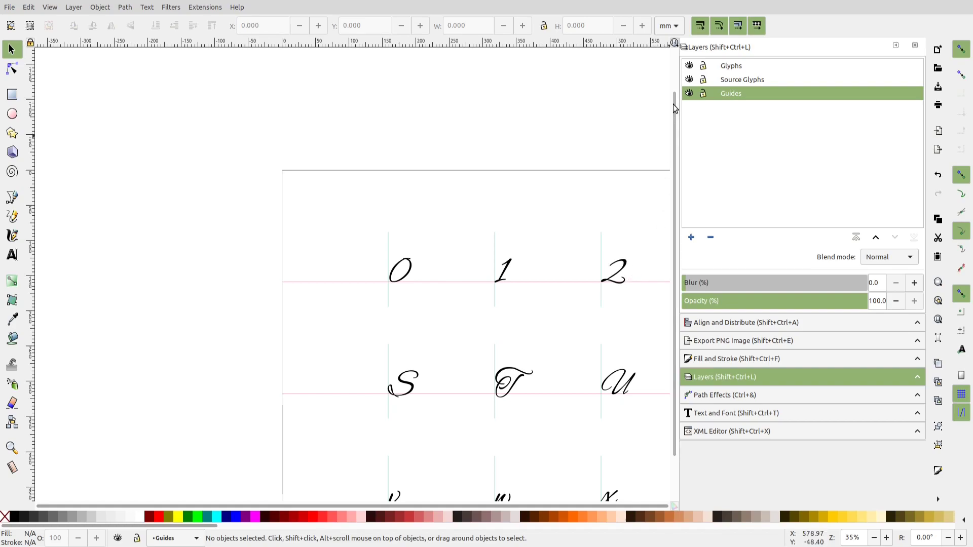
click(733, 69)
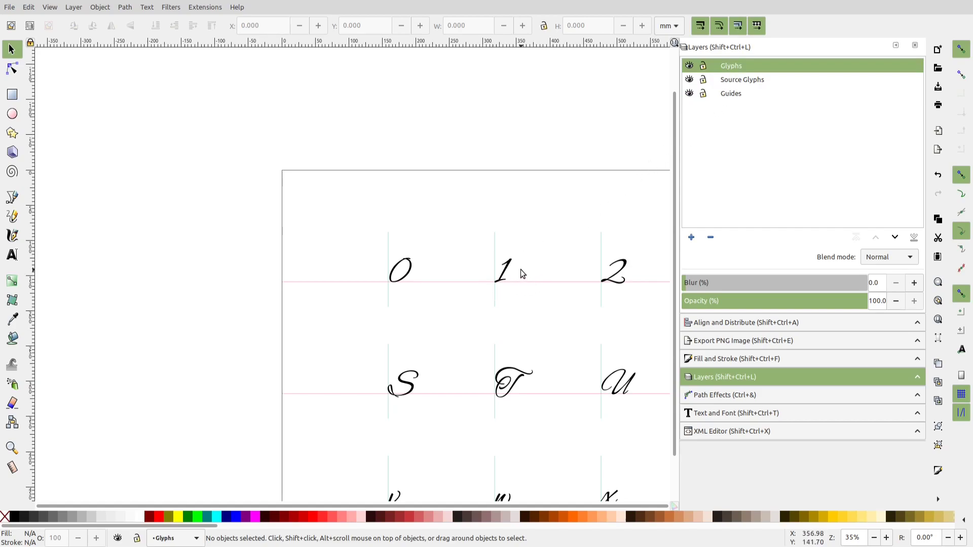
scroll(521, 270, right, 7)
scroll(521, 270, down, 3)
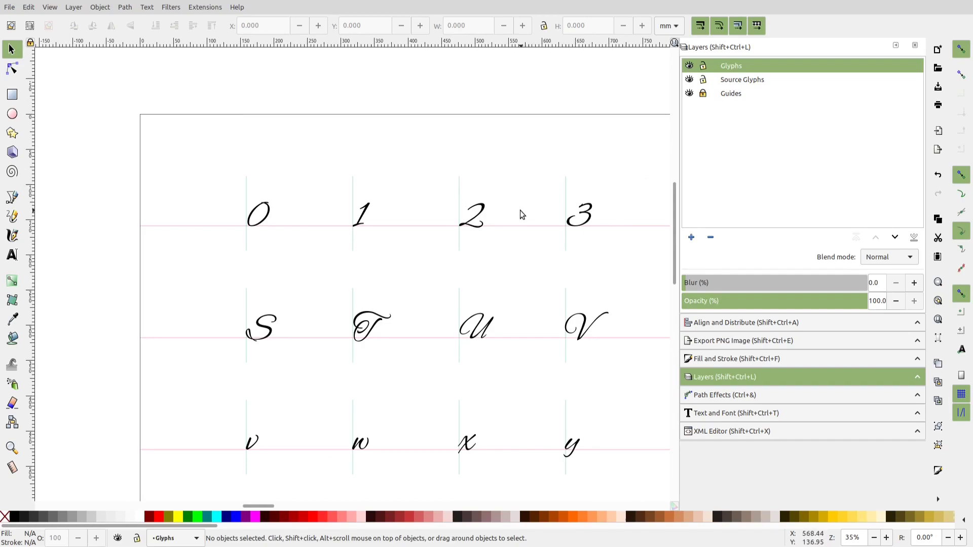
Select all the text objects in the Source Glyphs layer and make a bitmap copy of them.
ctrl+click(486, 213)
key(ctrl+a)
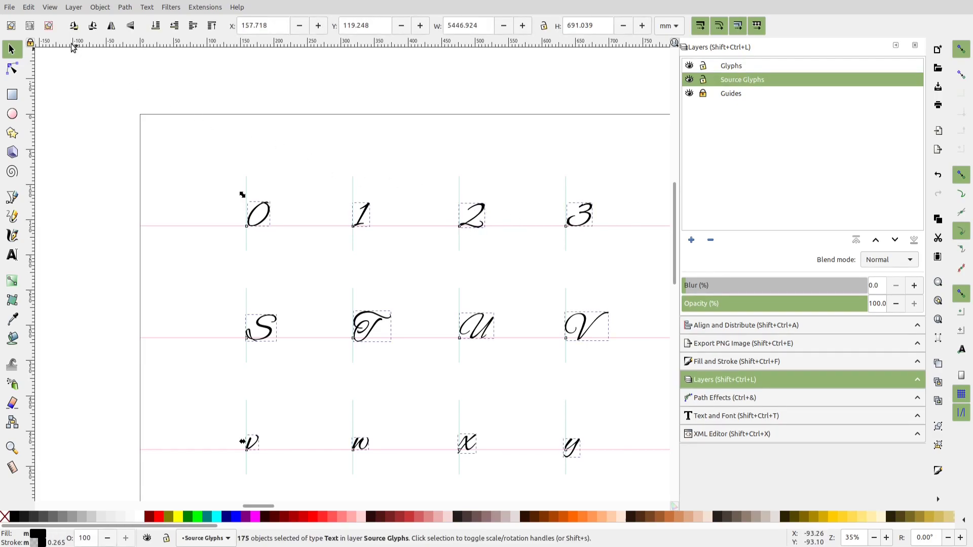
click(28, 7)
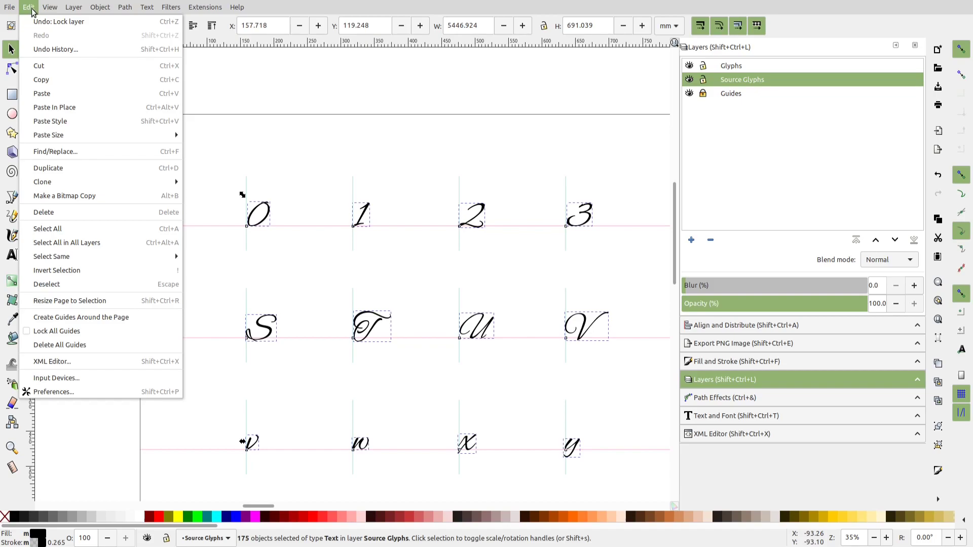
click(78, 196)
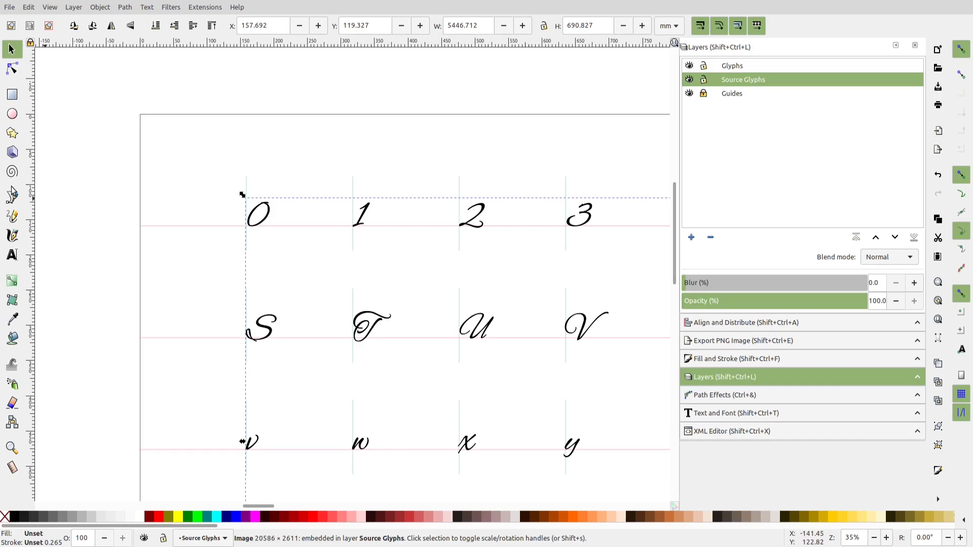
Move the bitmap copy to the Glyphs layer, and hide and lock the Source Glyphs layer.
right_click(358, 161)
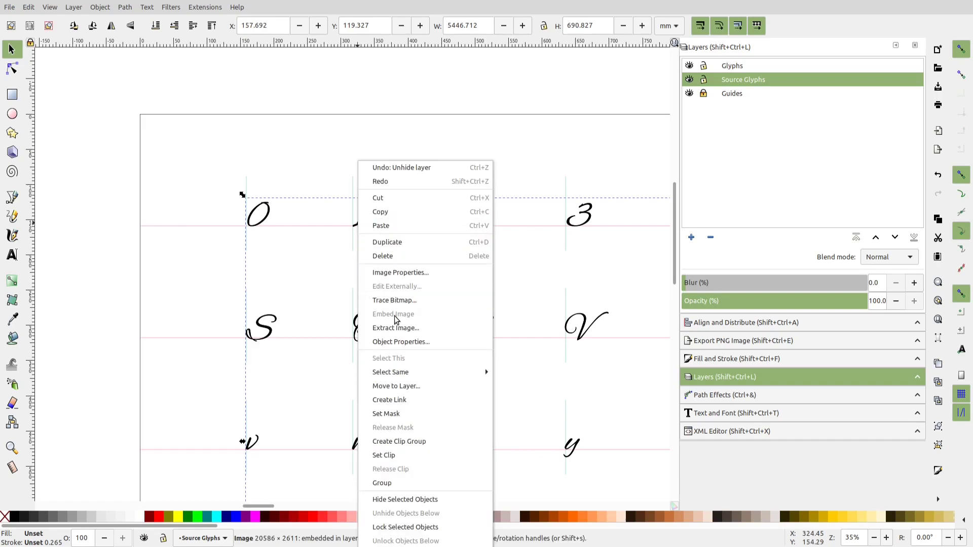
click(400, 386)
click(482, 236)
click(517, 336)
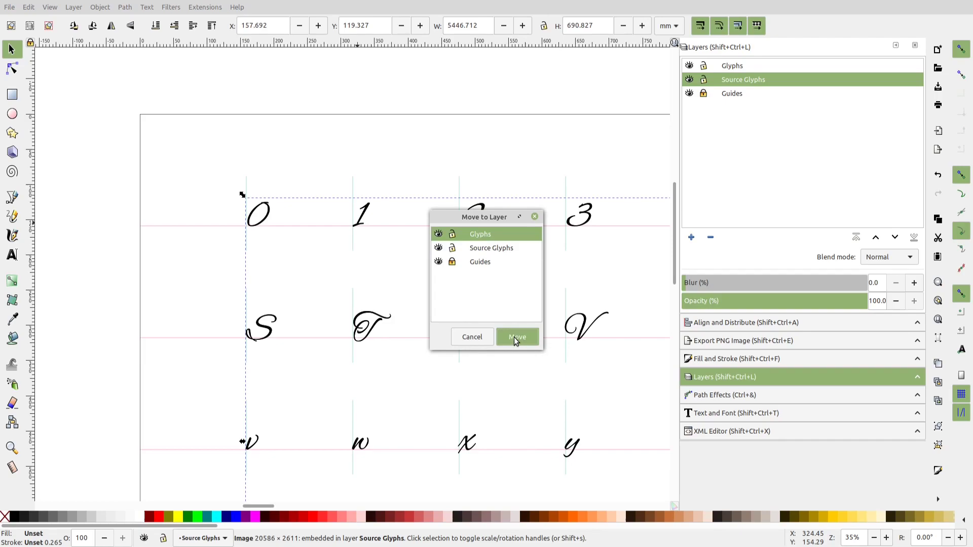
click(690, 79)
click(704, 80)
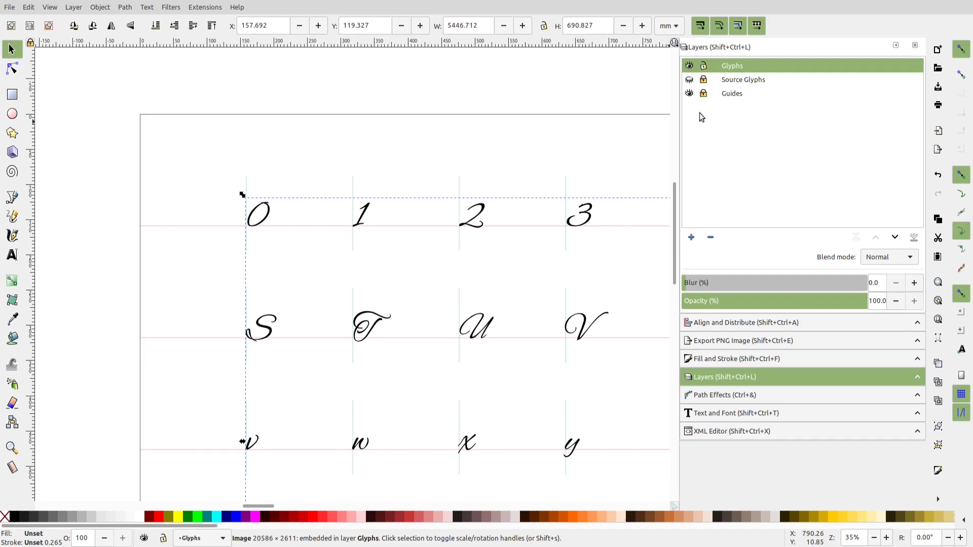
Trace the bitmap copy in a single scan using Centerline tracing (autotrace).
click(305, 175)
click(271, 222)
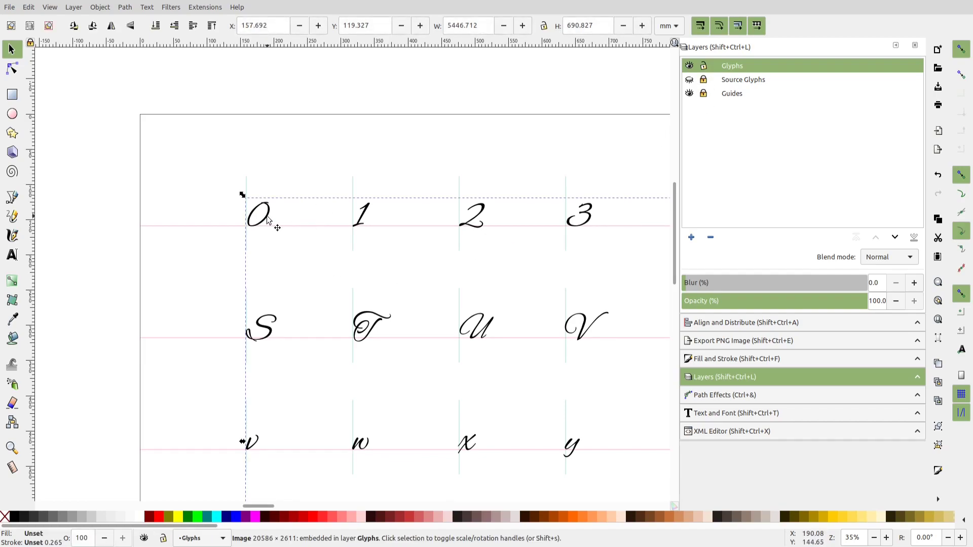
click(125, 7)
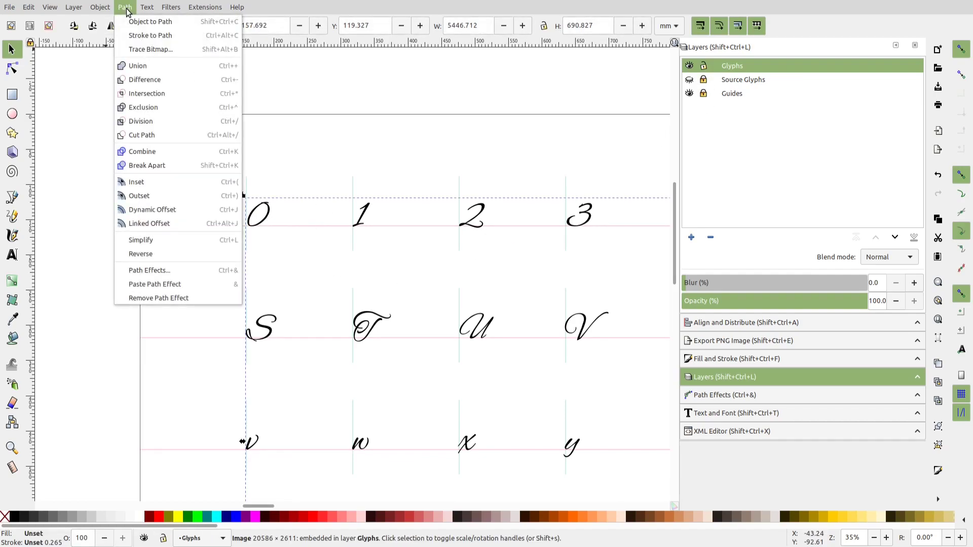
click(129, 49)
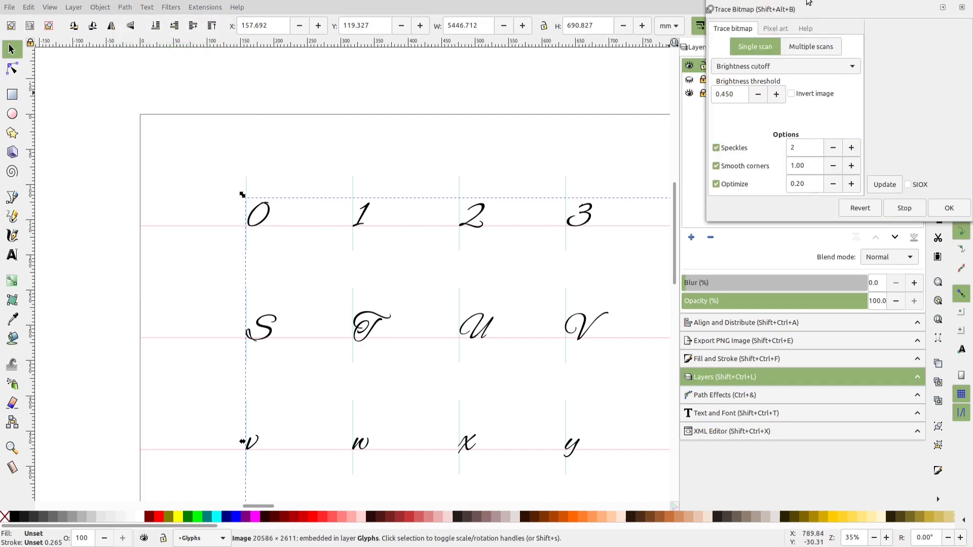
drag(809, 6, 560, 132)
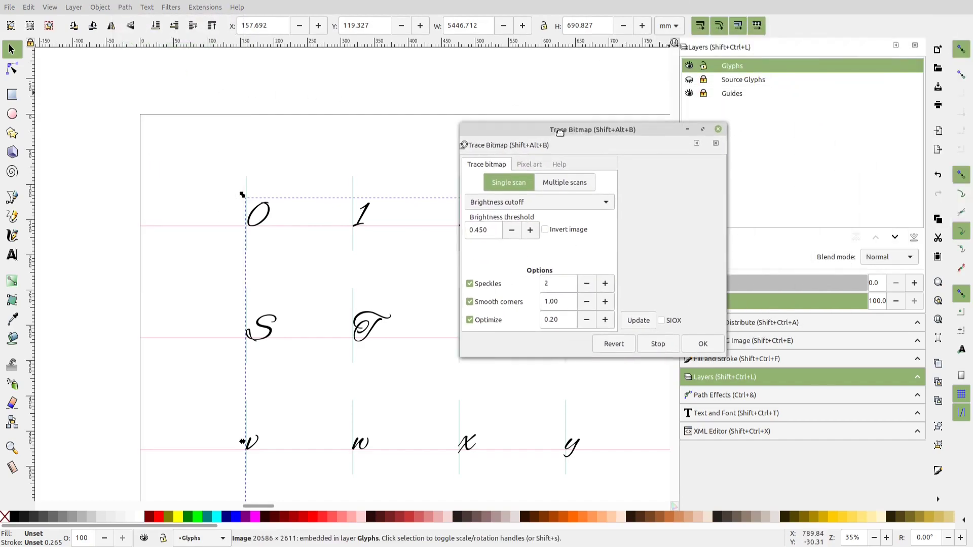
click(515, 205)
click(512, 266)
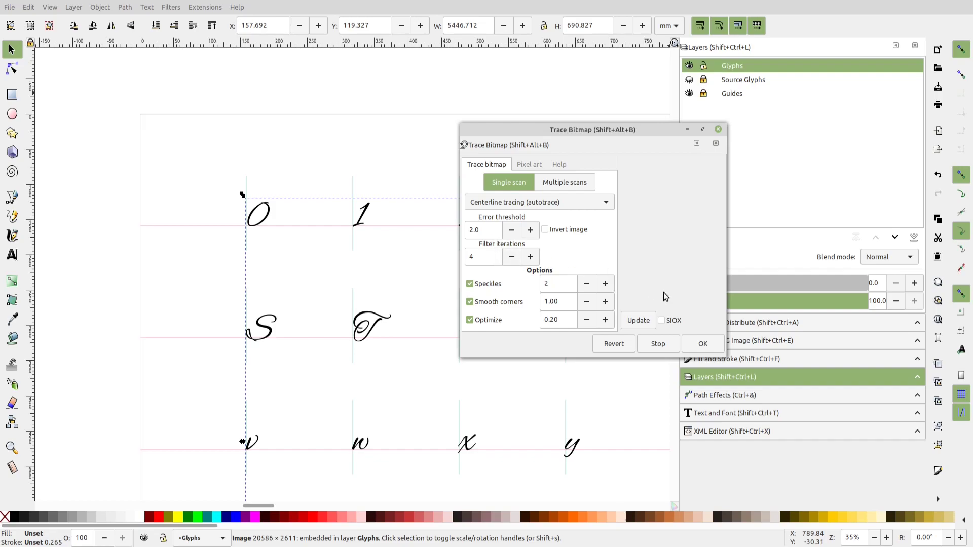
click(718, 347)
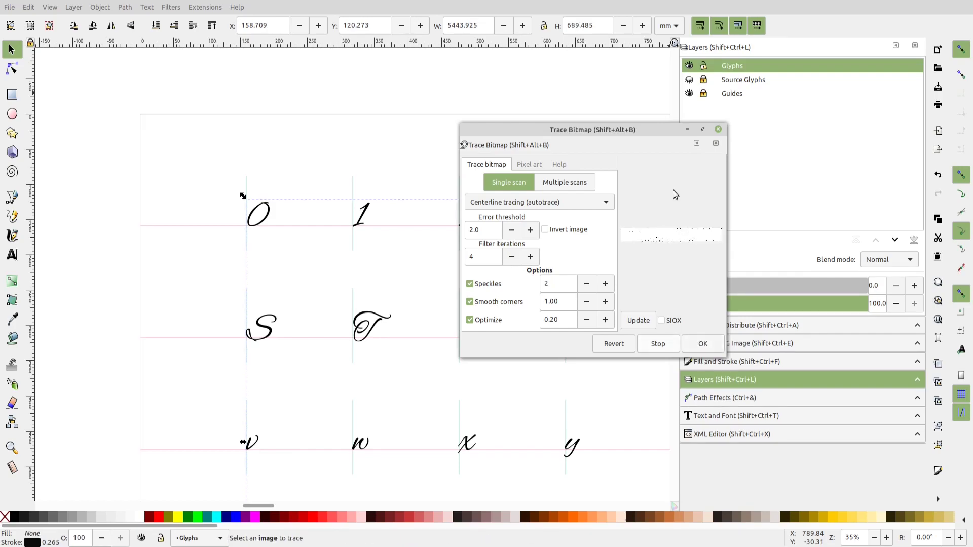
click(718, 129)
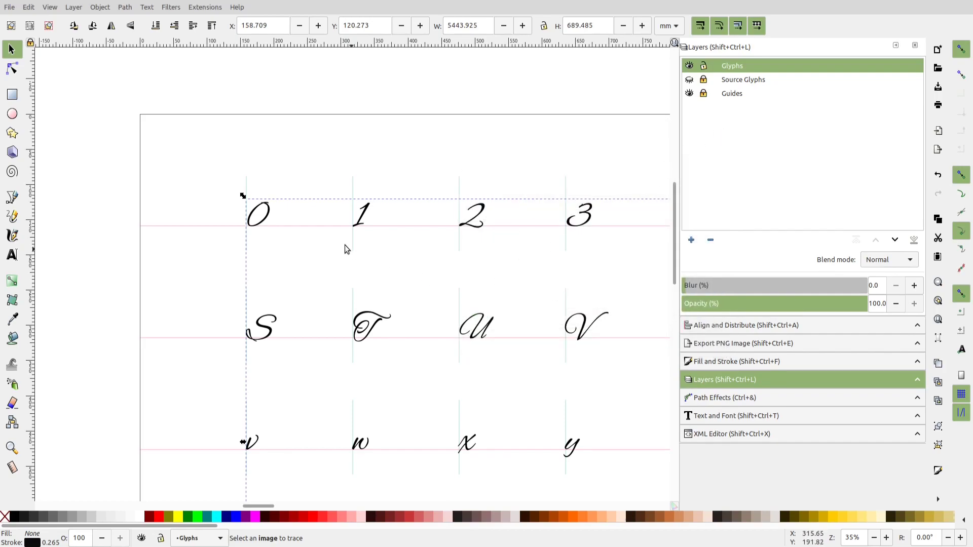
Move the traced path up about 70 mm to compare it with the bitmap, and undo the move.
drag(363, 223, 363, 154)
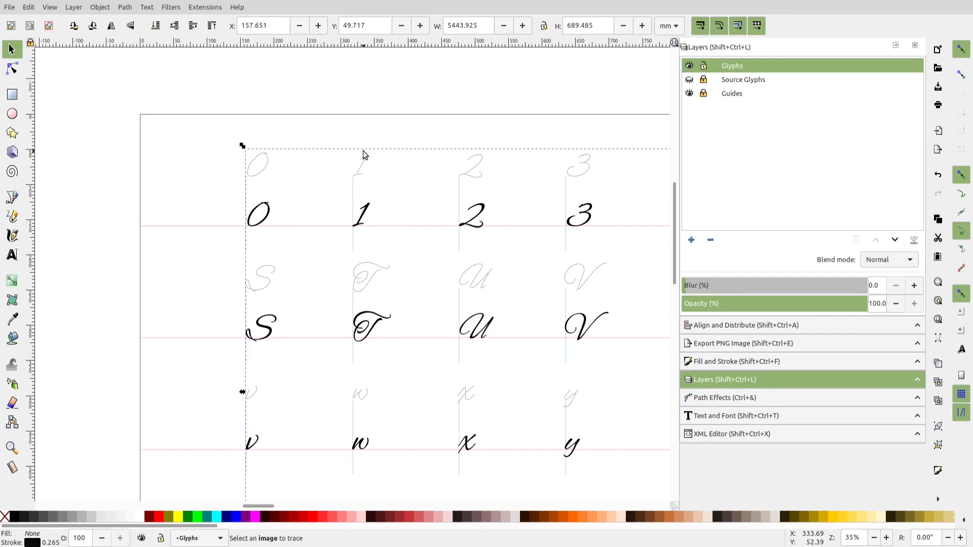
key(ctrl+z)
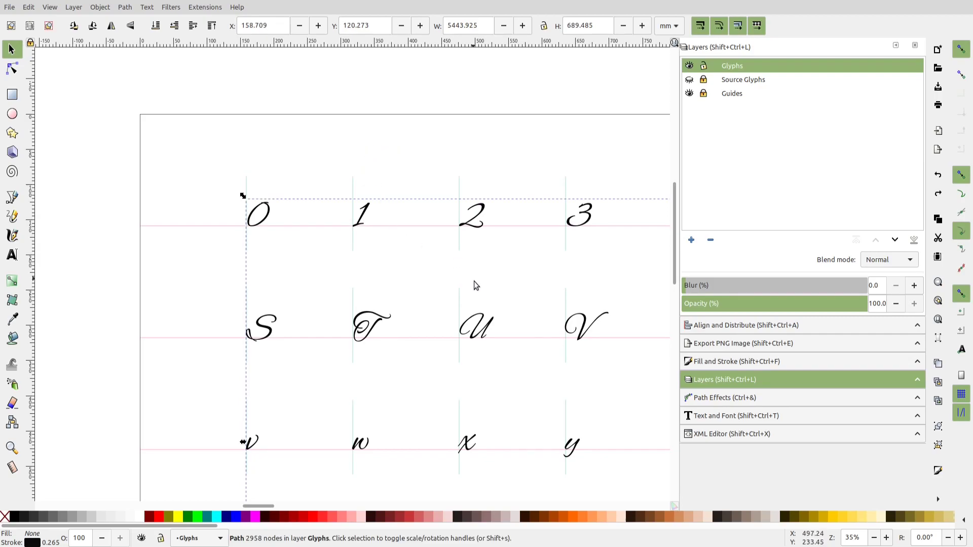
Delete the embedded bitmap's svg:image node from the Glyphs layer in the XML Editor.
click(754, 439)
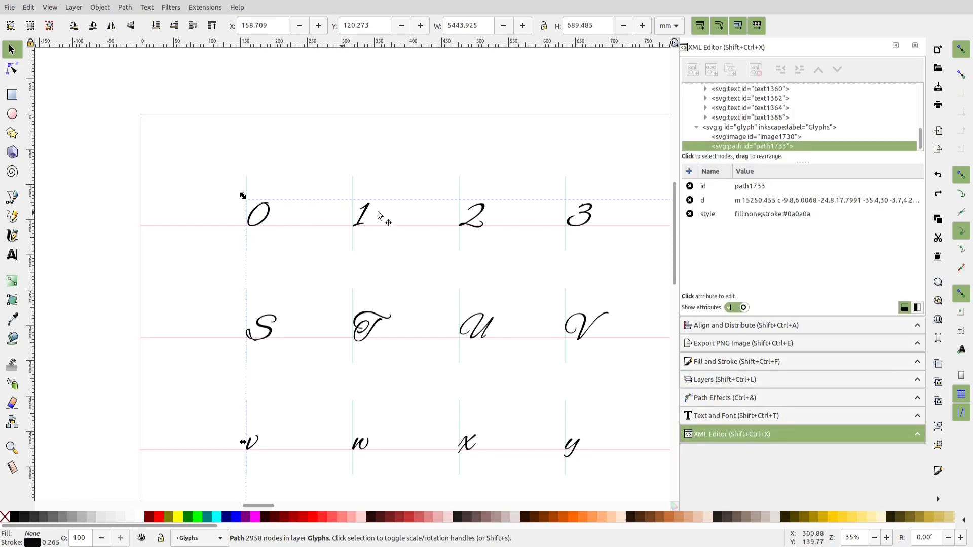
click(733, 138)
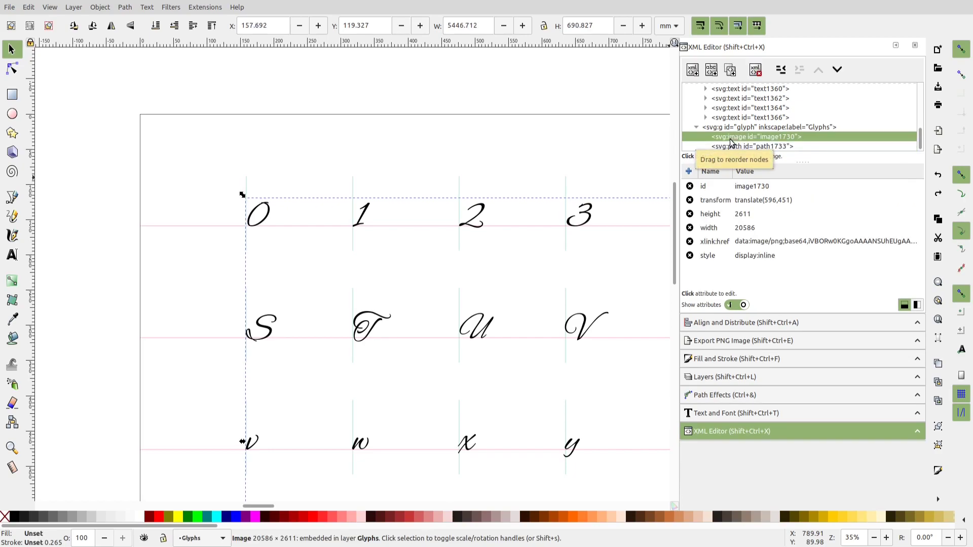
click(756, 71)
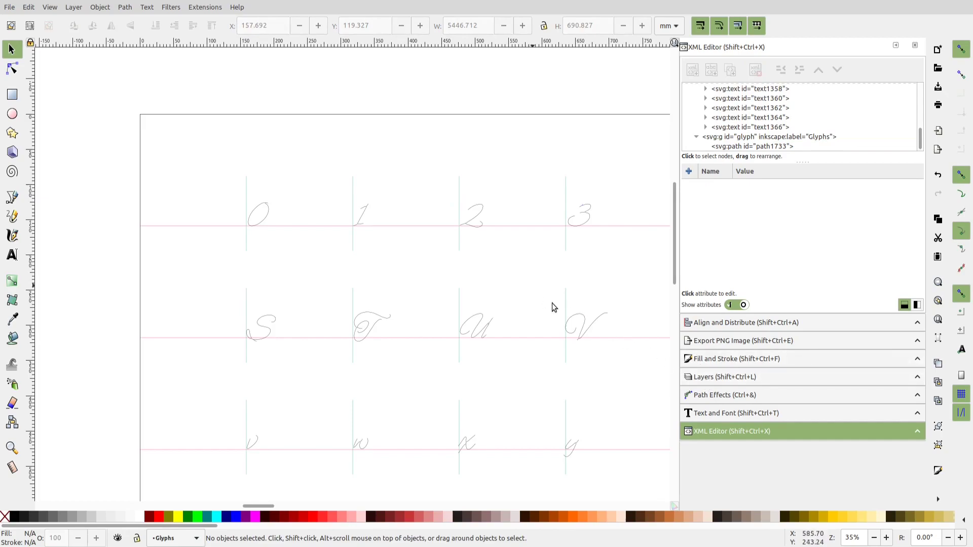
Break the traced centerline path apart into separate subpaths and deselect them.
click(476, 222)
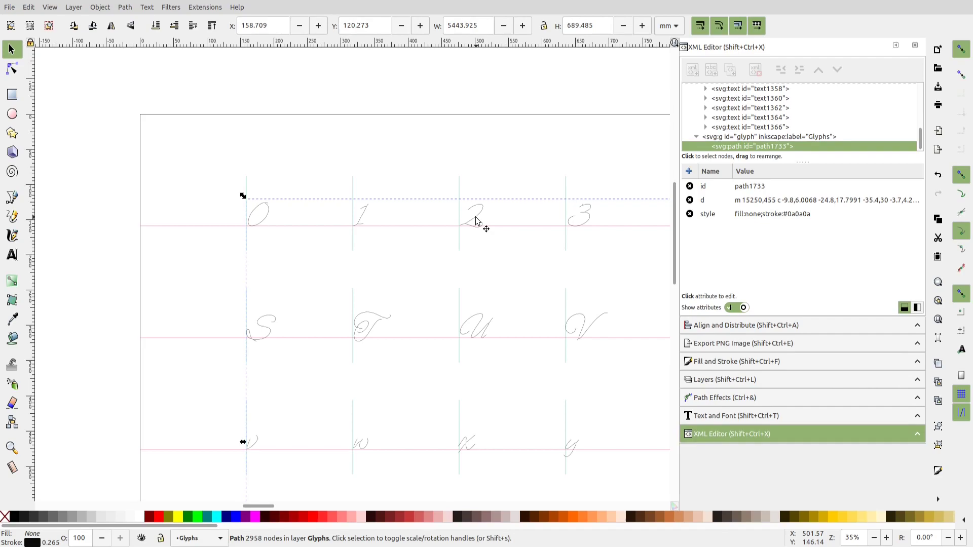
click(125, 7)
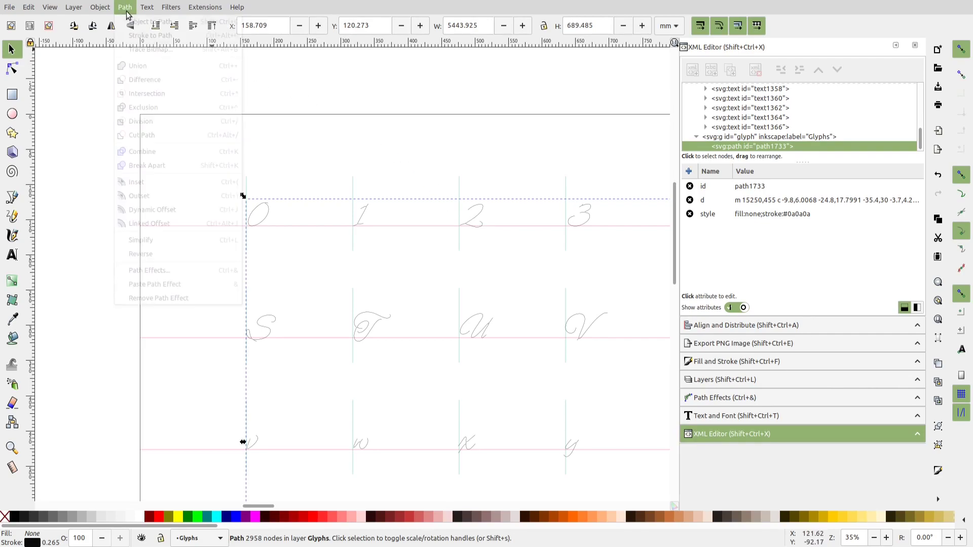
click(142, 165)
click(397, 195)
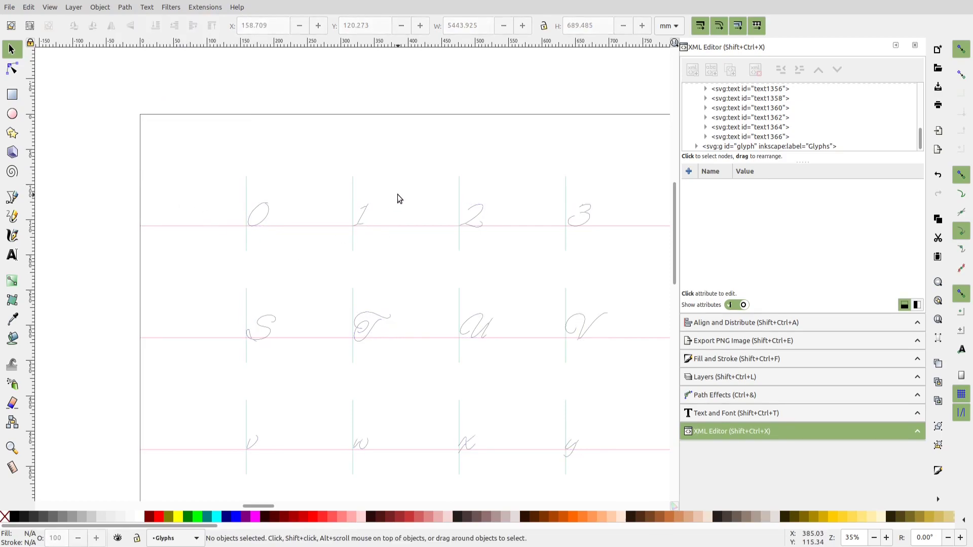
Make the Source Glyphs layer visible and lower its opacity to about 11.7% so the traced strokes can be compared.
click(740, 370)
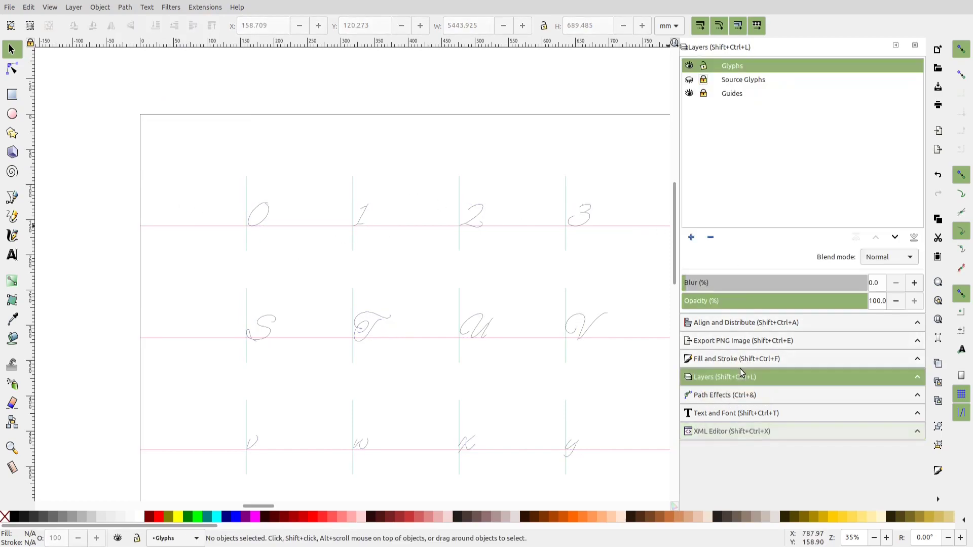
click(689, 80)
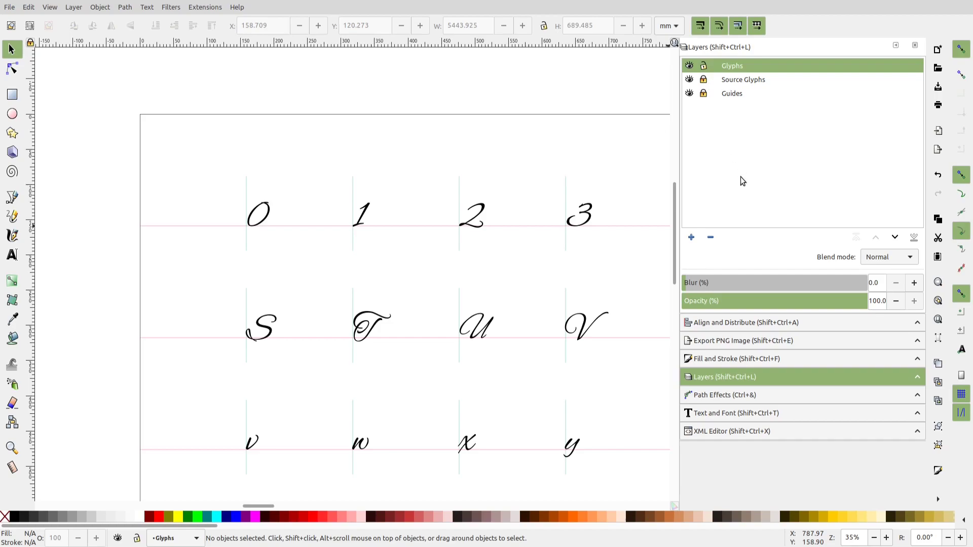
click(761, 81)
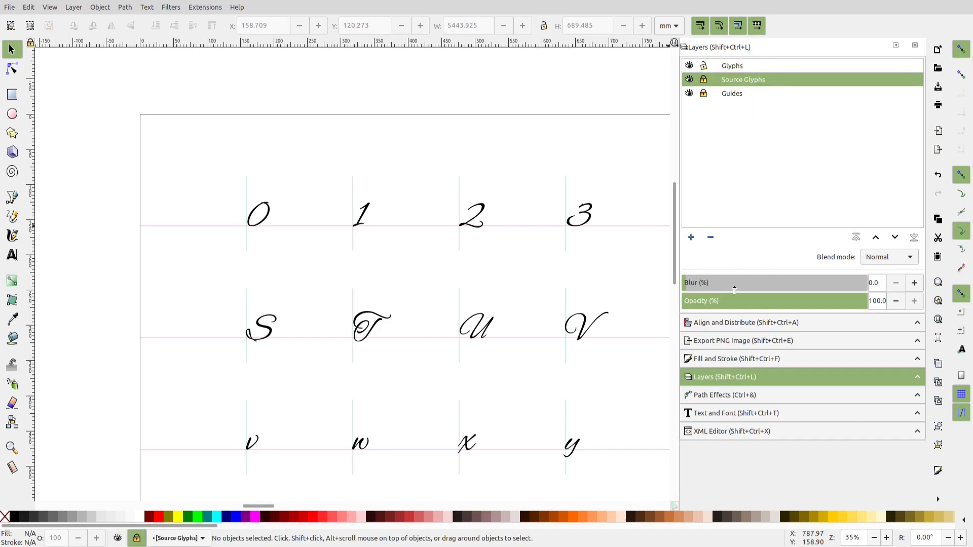
drag(733, 306, 704, 307)
ctrl+scroll(410, 238, up, 4)
ctrl+scroll(390, 279, down, 2)
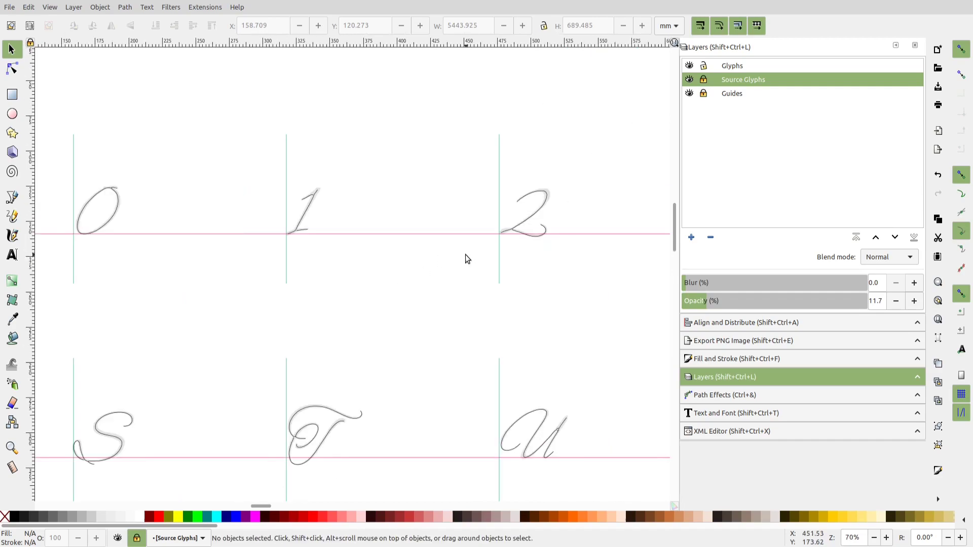
Compare the traced strokes with the faded source glyphs across the digits and the capital letters.
drag(633, 259, 281, 263)
ctrl+scroll(337, 290, down, 3)
drag(460, 315, 216, 288)
drag(538, 286, 124, 264)
scroll(463, 242, up, 2)
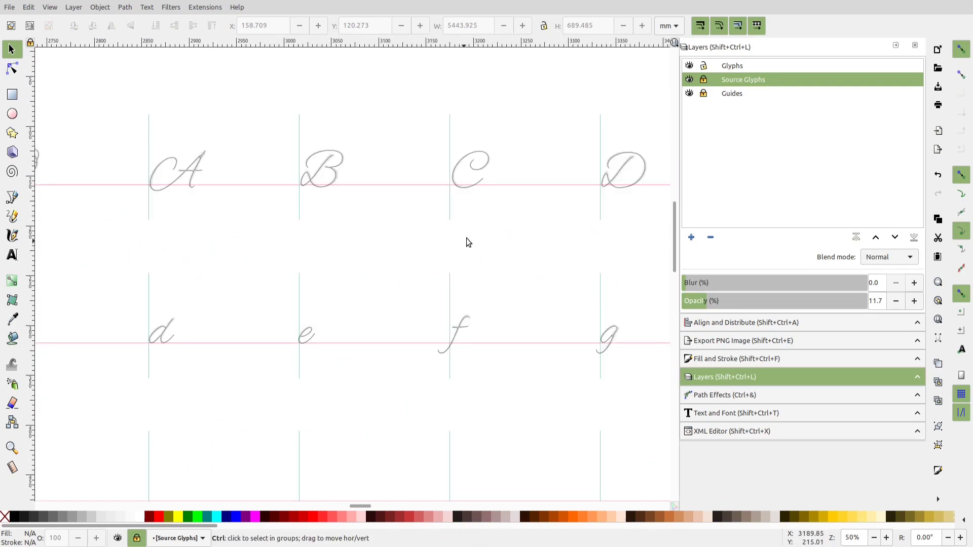
drag(467, 241, 269, 330)
scroll(299, 327, up, 2)
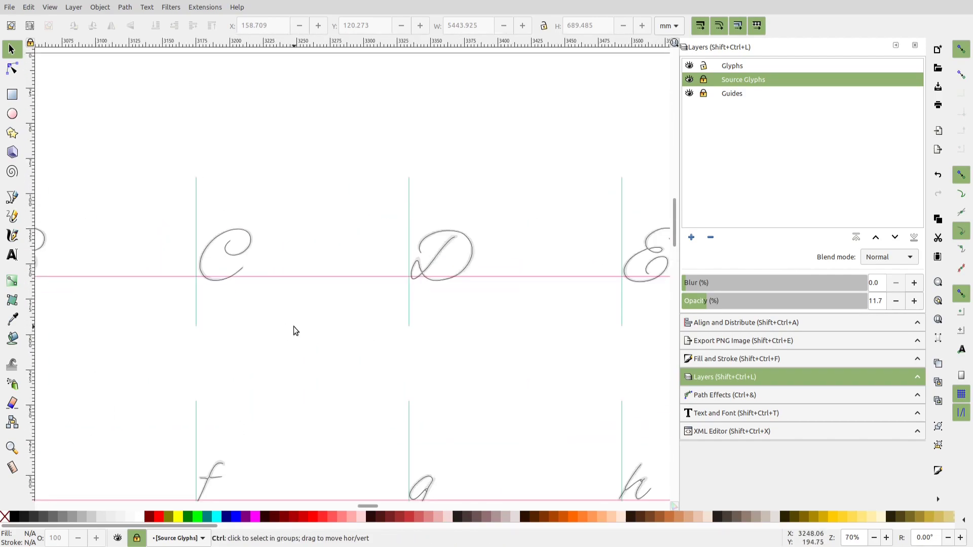
Select the traced C for node editing and delete two surplus nodes from its upper-left curve.
click(218, 226)
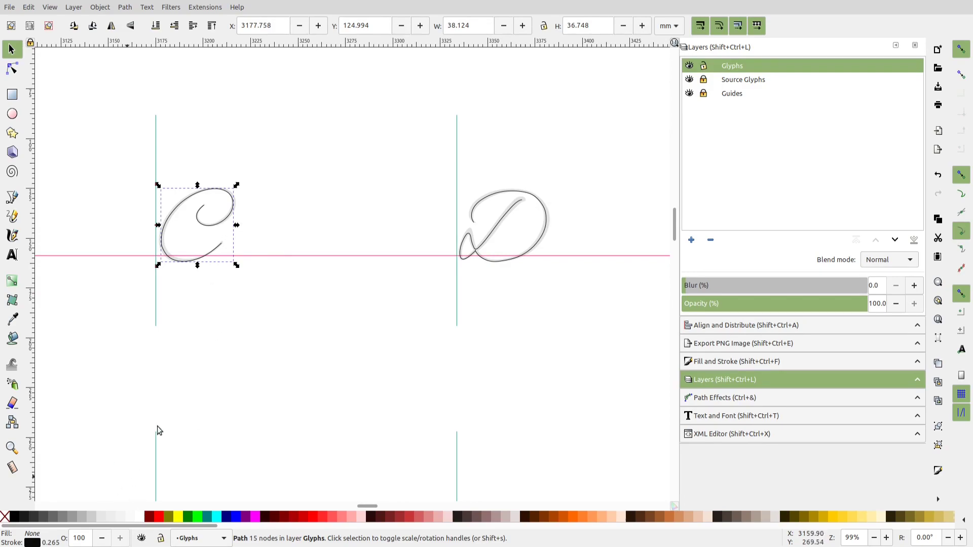
scroll(147, 248, up, 2)
scroll(147, 248, up, 1)
drag(217, 198, 203, 264)
click(11, 71)
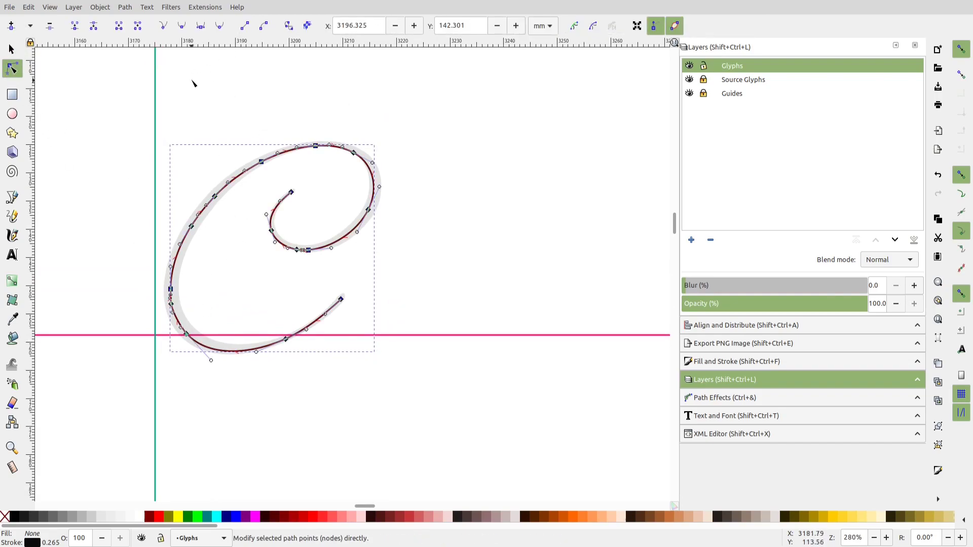
click(184, 26)
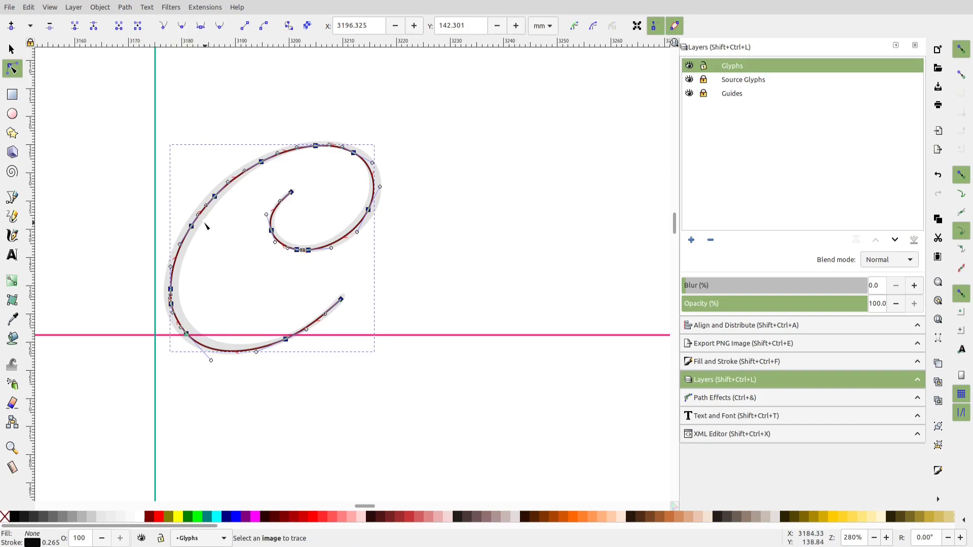
click(192, 227)
key(Delete)
click(262, 161)
key(Delete)
click(354, 152)
key(Delete)
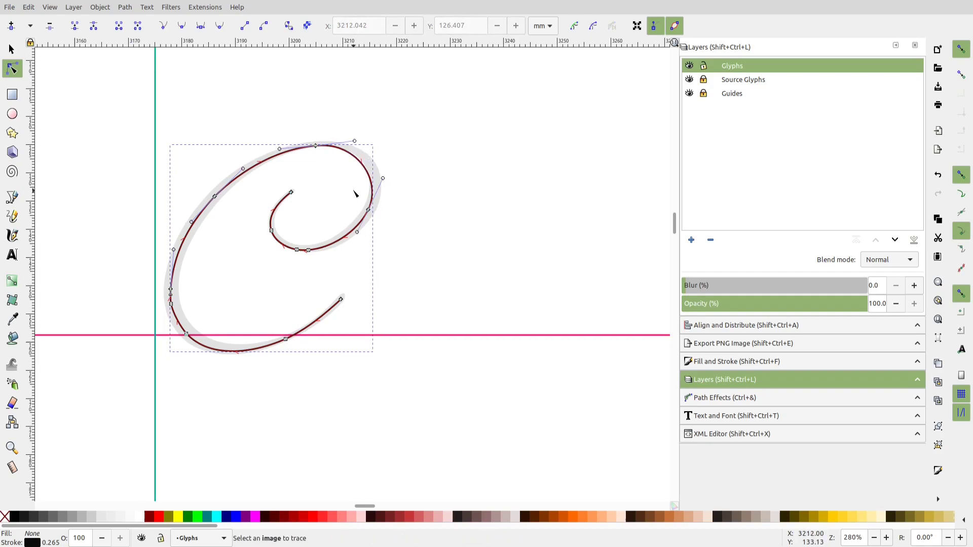
key(ctrl+z)
Thin out the C further by deleting its surplus nodes at the crest, the inner curl's base and the left edge.
click(316, 146)
key(Delete)
drag(297, 154, 287, 149)
click(308, 250)
key(Delete)
click(368, 210)
click(181, 26)
click(171, 304)
key(Delete)
click(171, 289)
key(Delete)
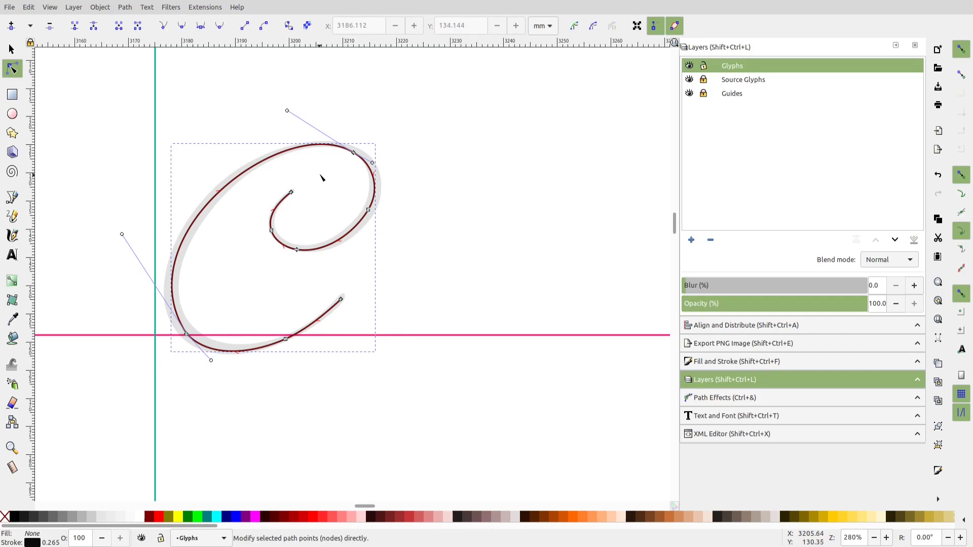
Nudge the C's upper-right node slightly outward and delete the node on the left side of its inner curl.
drag(354, 152, 357, 152)
click(271, 231)
key(Delete)
Hide the Source Glyphs layer to check the cleaned C on its own, and show the layer again.
key(s)
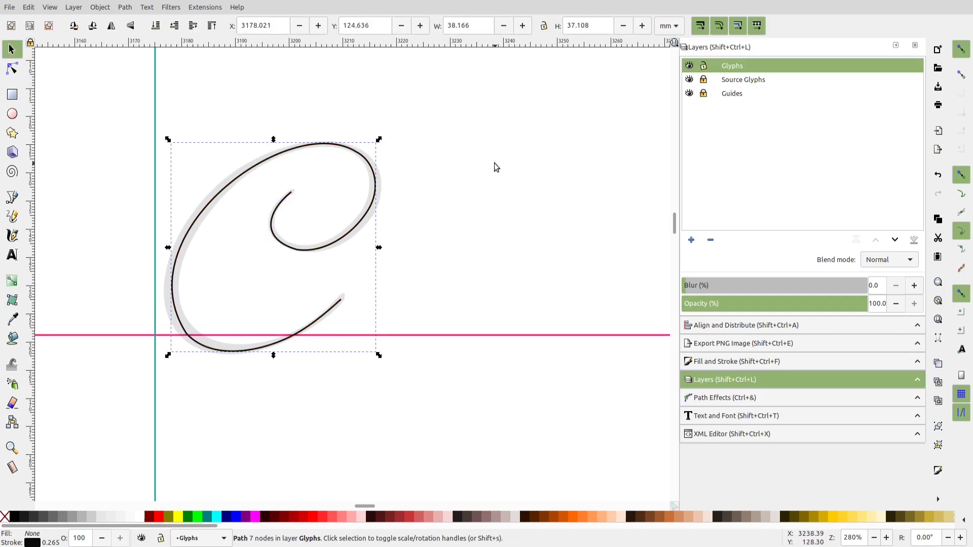
click(689, 80)
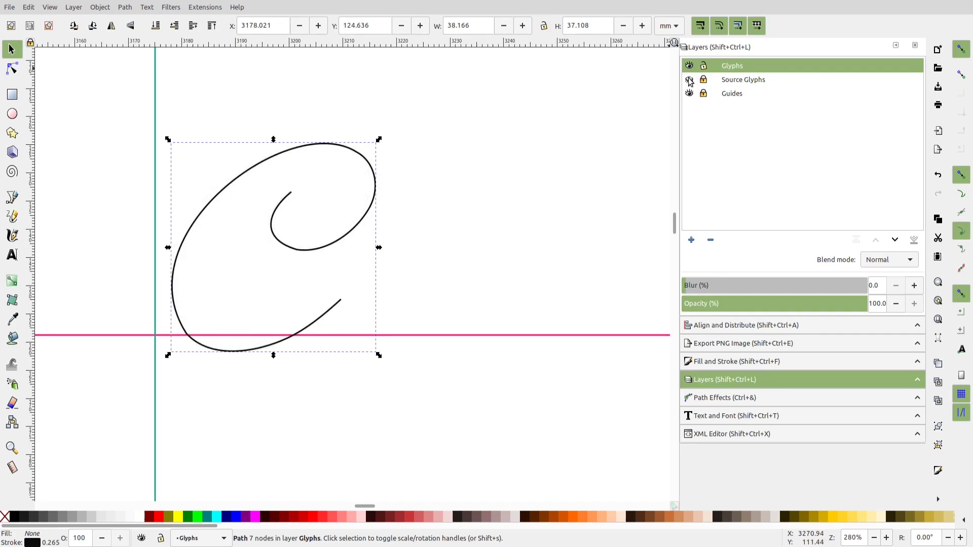
click(690, 82)
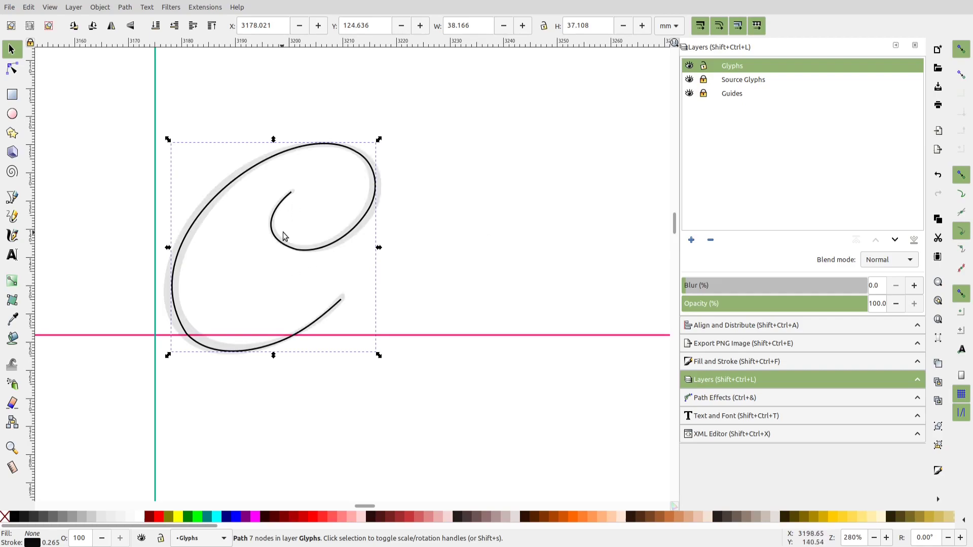
Inspect how the traced A is split into separate segments compared with its source glyph.
scroll(299, 263, down, 4)
drag(162, 242, 348, 217)
scroll(81, 252, up, 4)
drag(81, 252, 269, 323)
click(346, 187)
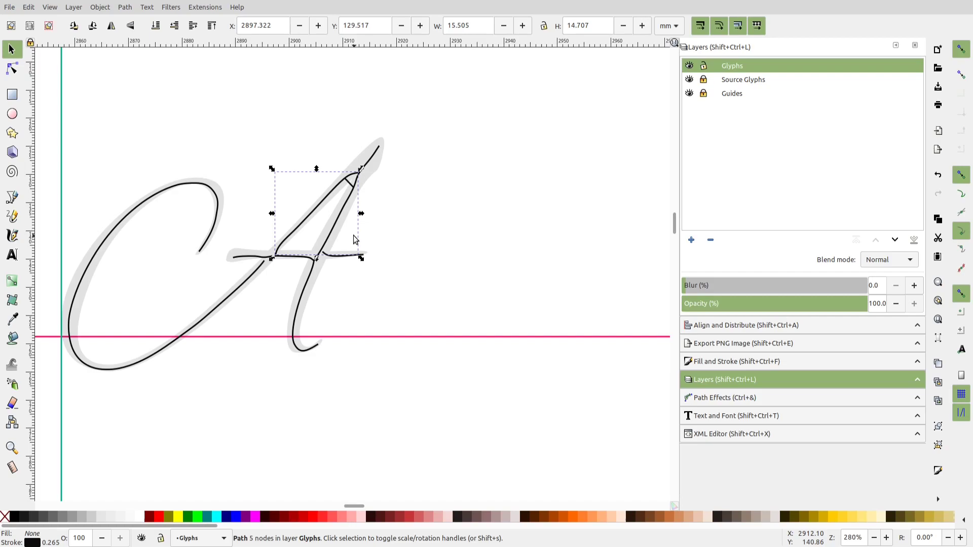
ctrl+scroll(460, 247, up, 1)
ctrl+scroll(461, 247, down, 1)
ctrl+scroll(371, 208, down, 2)
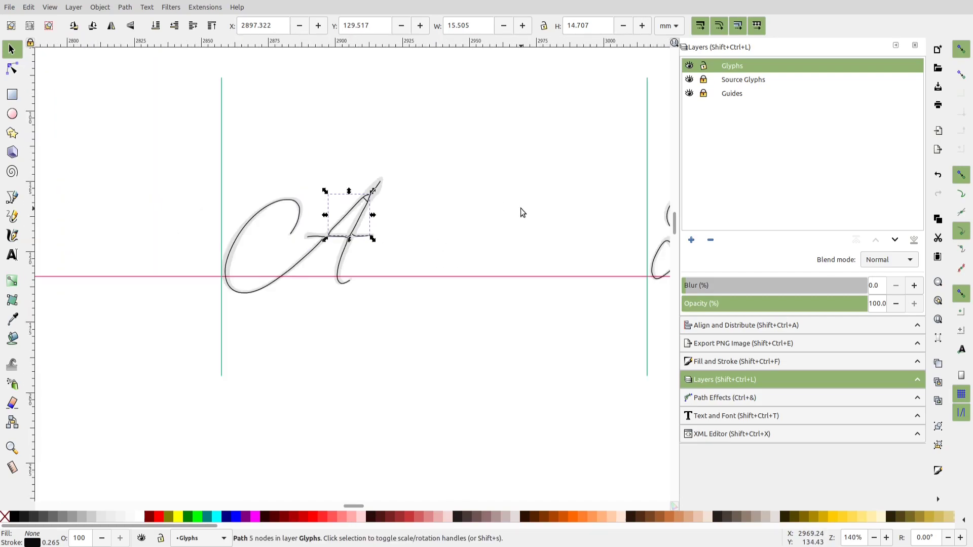
Set the id attribute of the cleaned C path to C.
scroll(517, 209, right, 10)
click(476, 212)
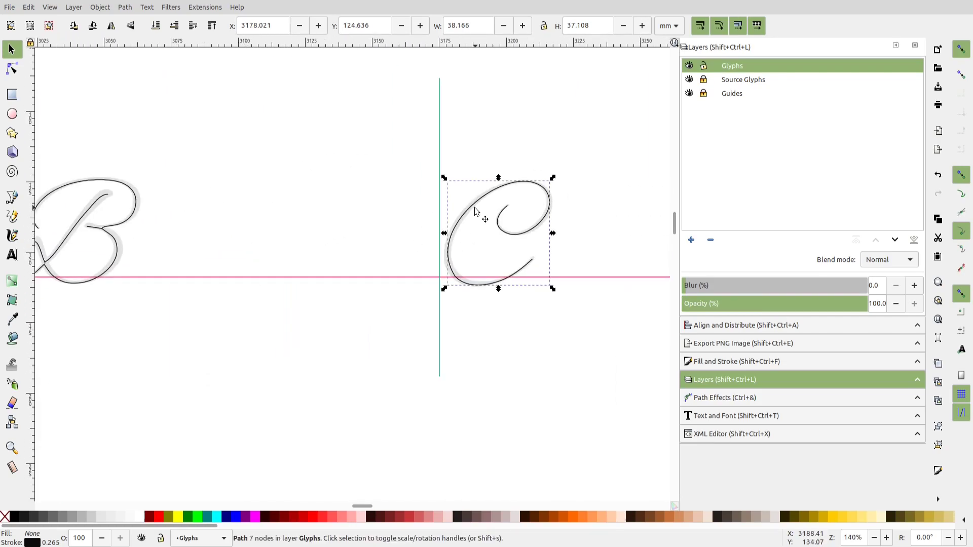
click(745, 431)
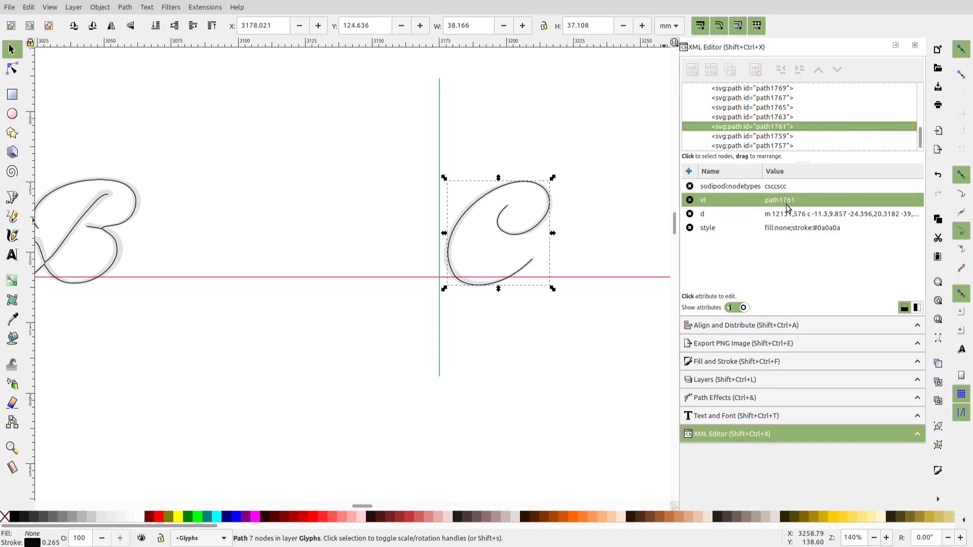
click(786, 201)
text(C)
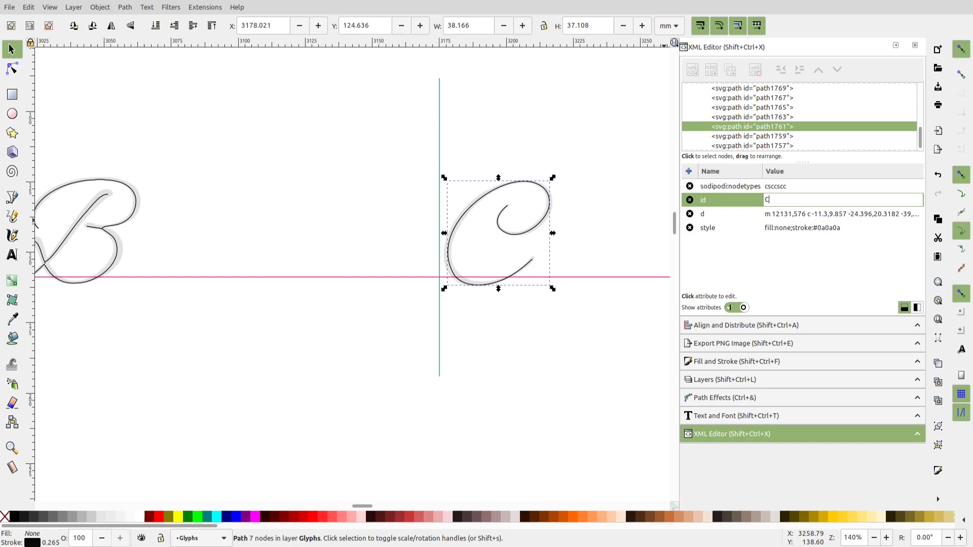
key(Return)
Delete the short stray segment that bridges the two strokes just below the A's apex.
scroll(427, 293, down, 5)
scroll(452, 290, up, 7)
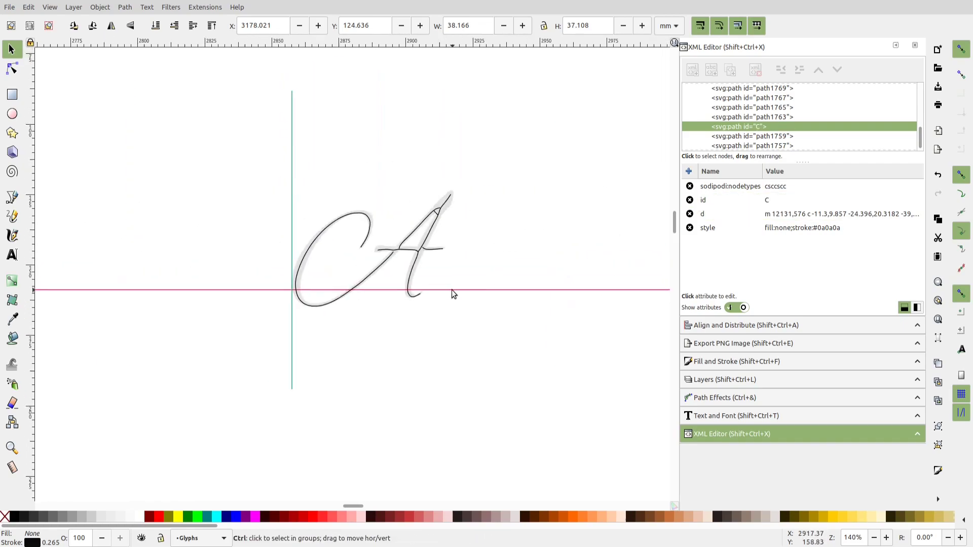
drag(452, 290, 433, 365)
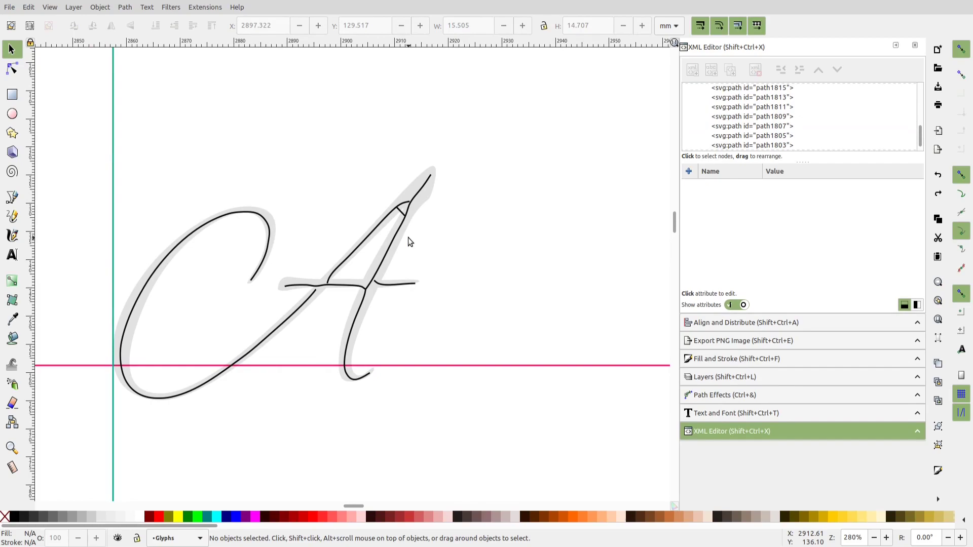
click(401, 214)
ctrl+scroll(401, 214, up, 3)
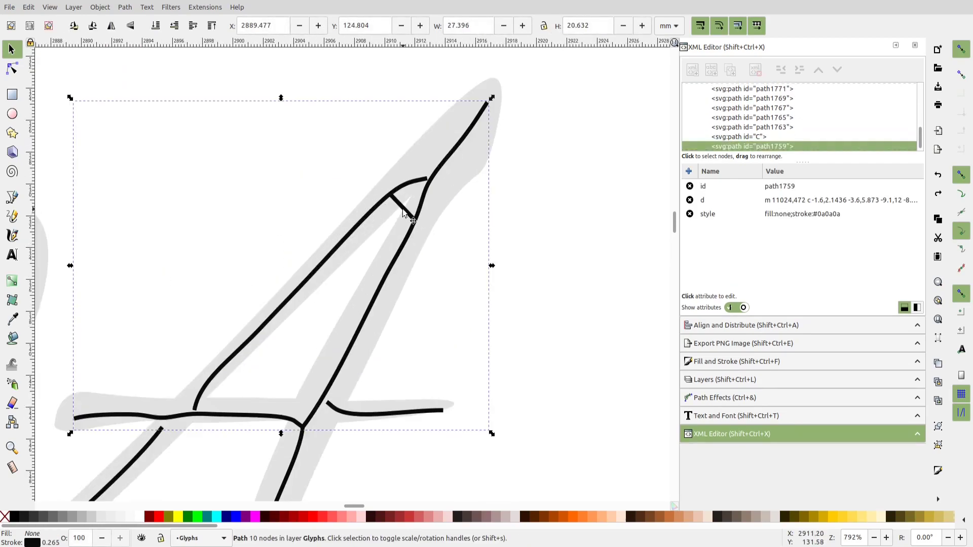
click(404, 211)
key(Delete)
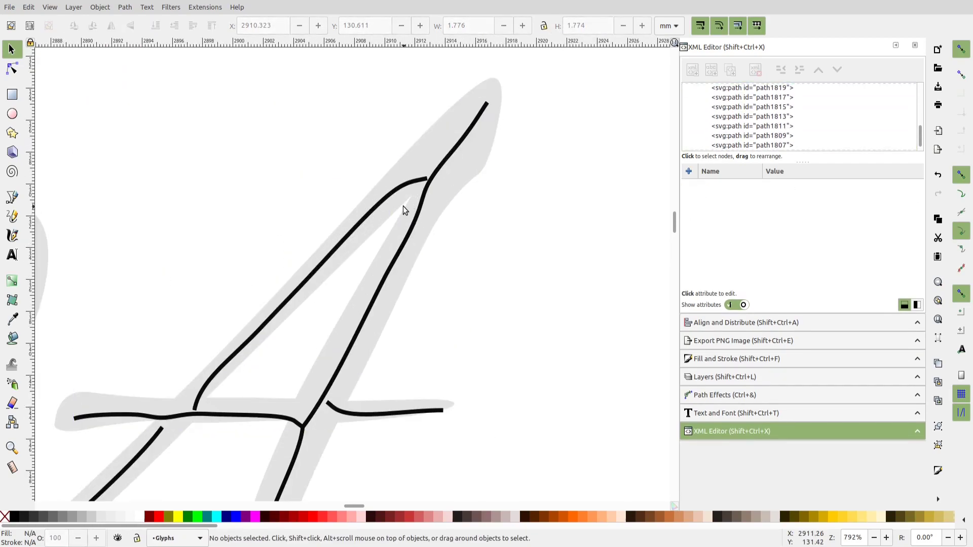
Combine all remaining segments of the traced A into one path and simplify it.
key(n)
key(minus)
key(minus)
drag(272, 163, 362, 125)
click(265, 136)
shift+click(424, 162)
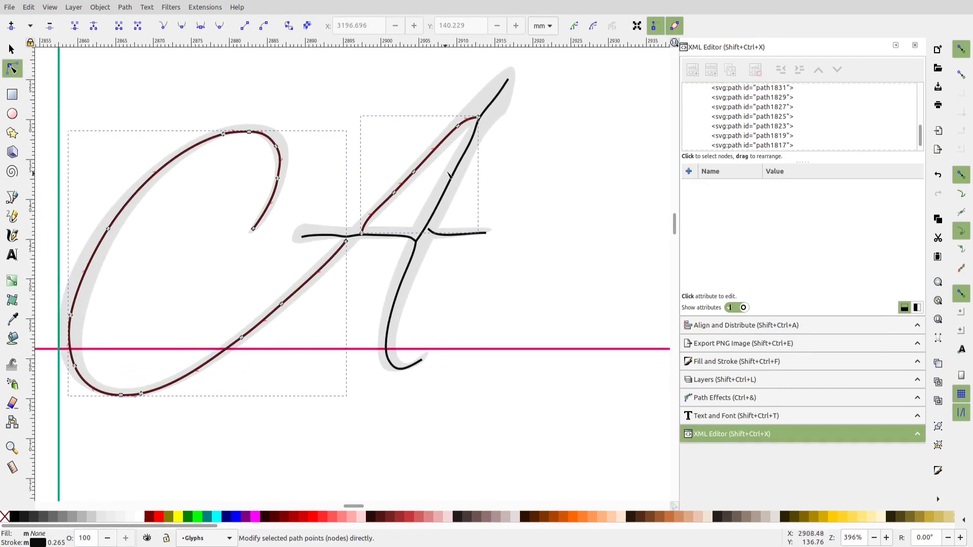
shift+click(453, 174)
shift+click(407, 268)
shift+click(446, 237)
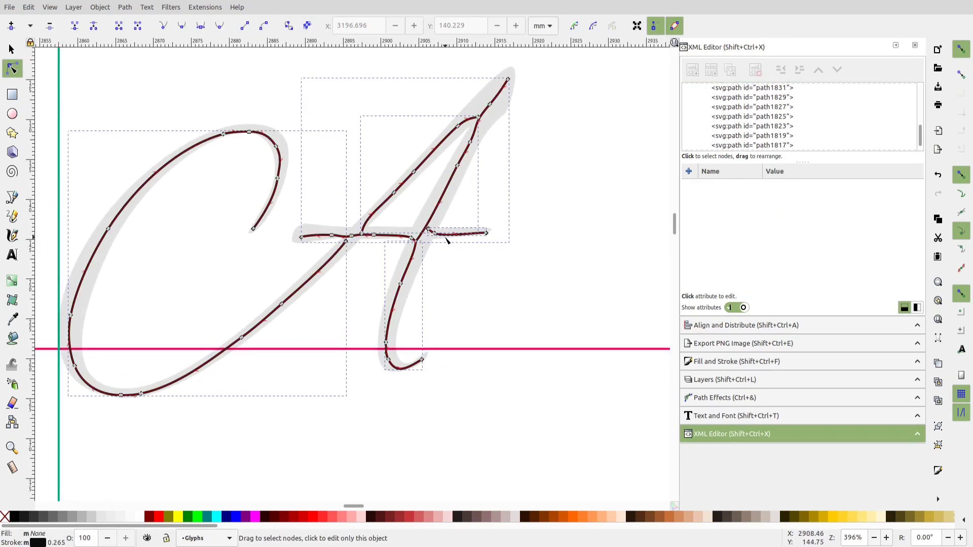
click(125, 7)
click(166, 152)
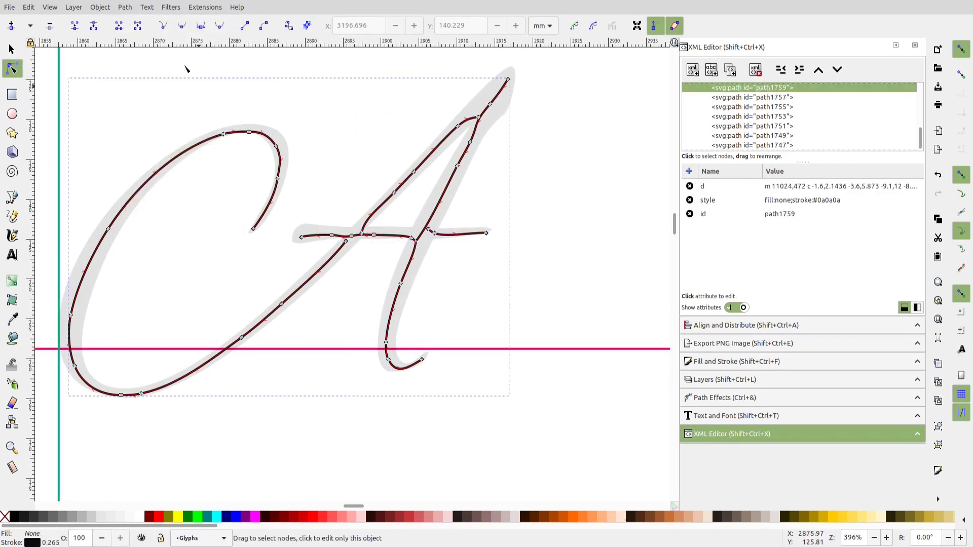
click(126, 8)
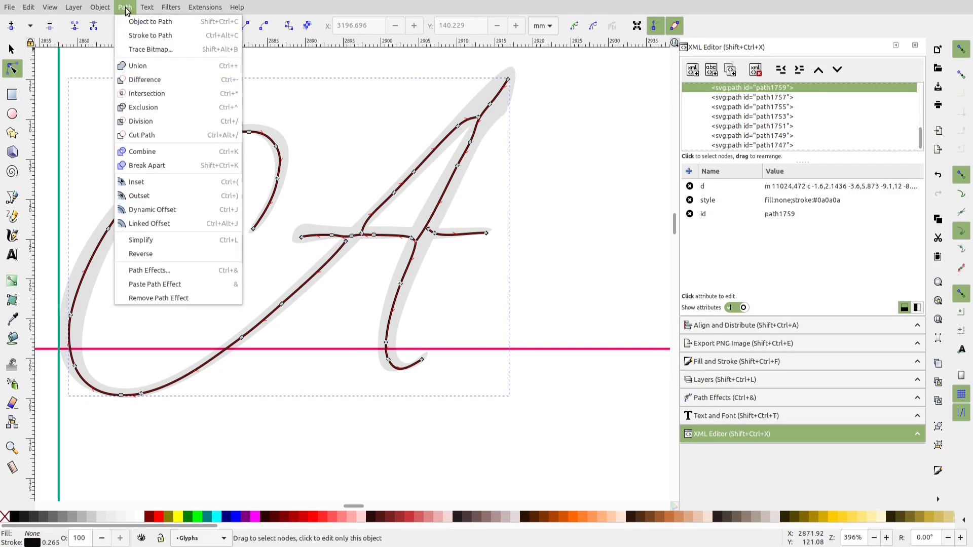
click(178, 239)
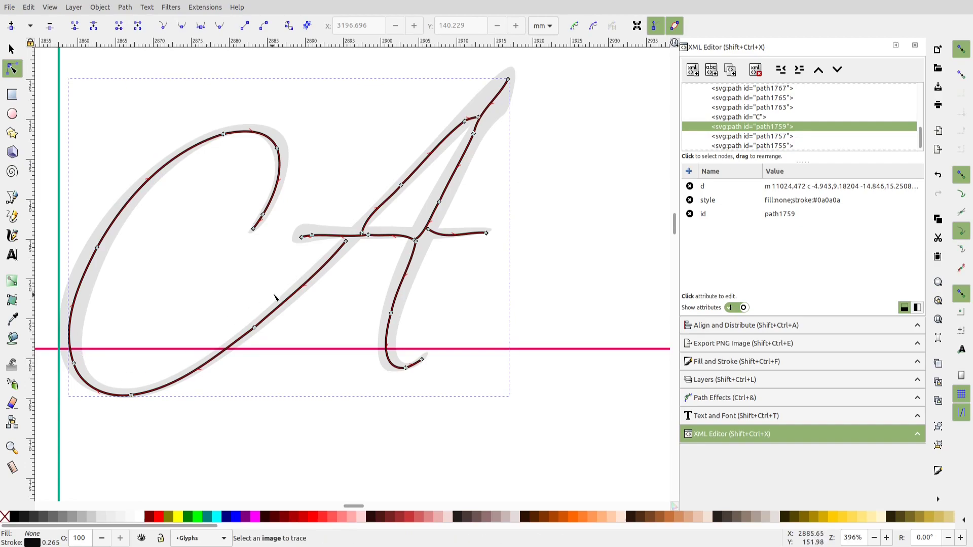
Connect the open end nodes on the A's left diagonal and at its apex with new segments.
click(347, 247)
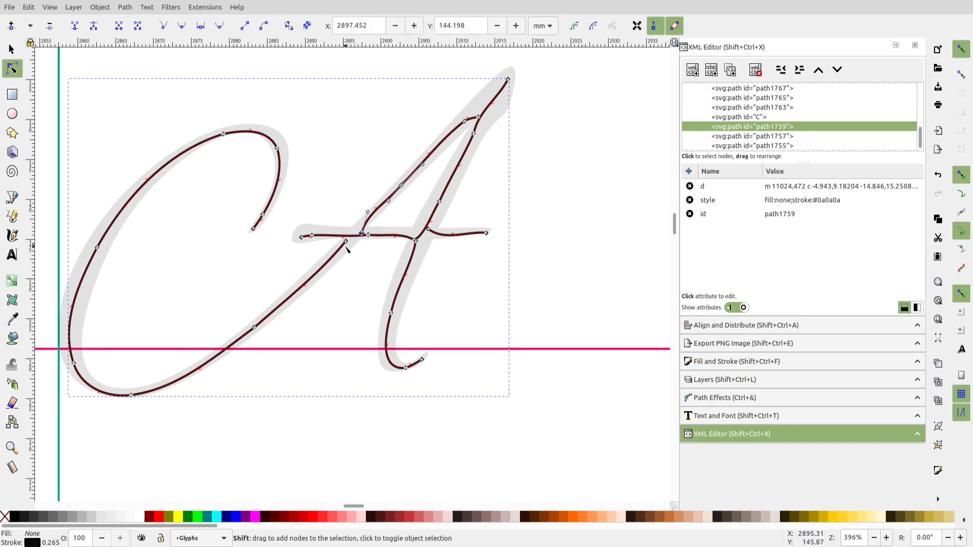
shift+click(346, 243)
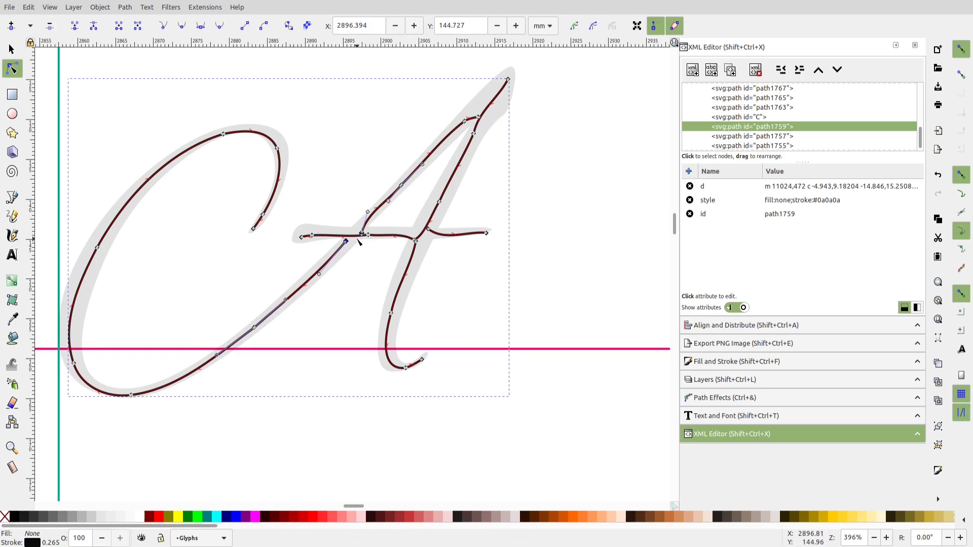
click(119, 26)
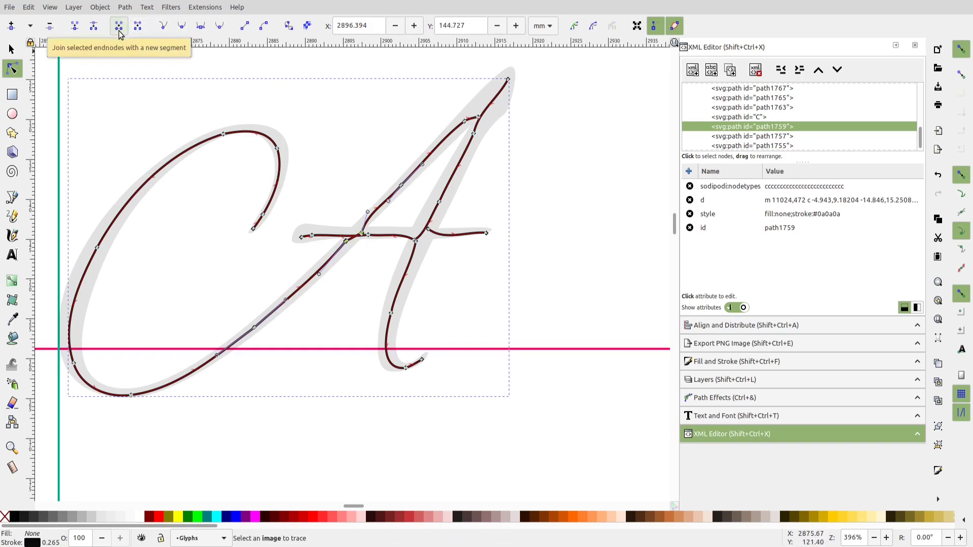
click(478, 117)
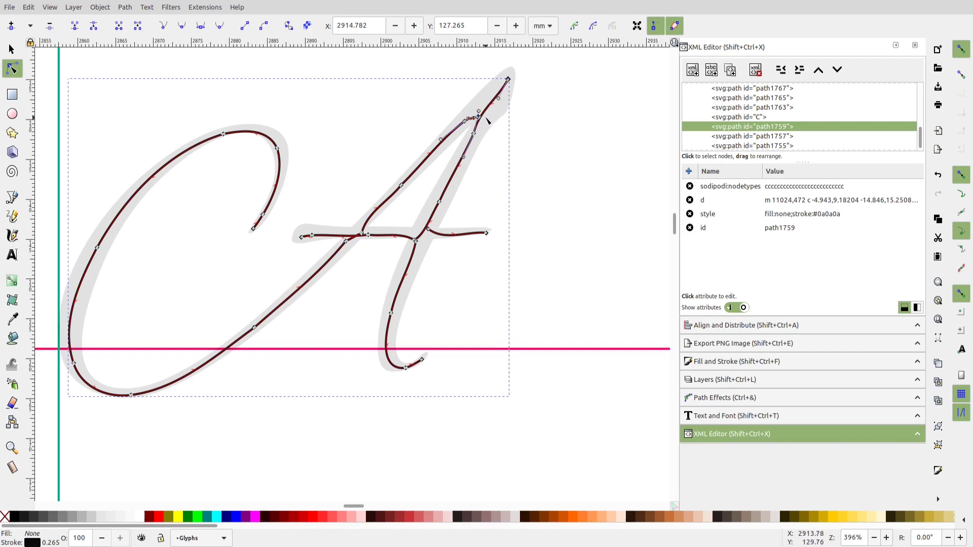
click(118, 25)
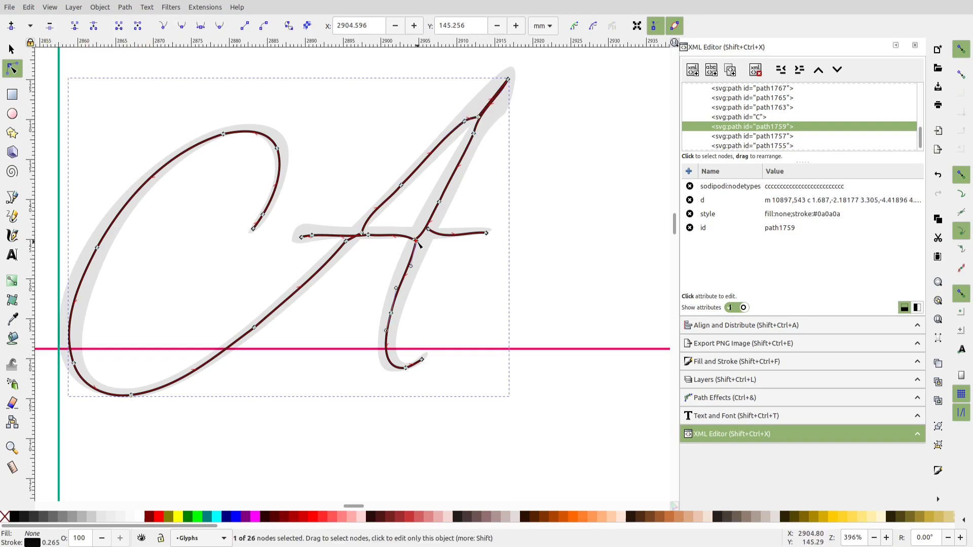
Turn off snapping and break the A's path where the crossbar meets the right stroke, moving the loose ends apart.
click(411, 256)
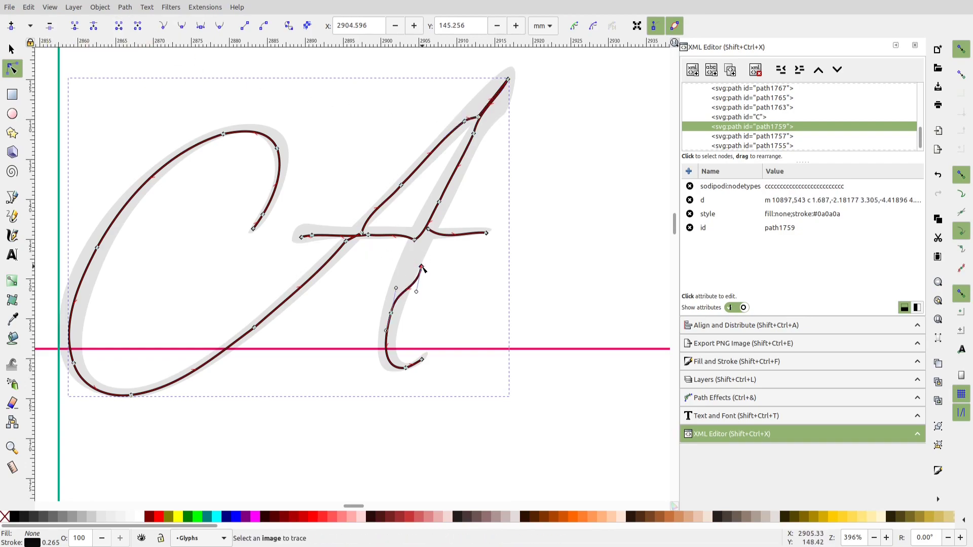
click(961, 51)
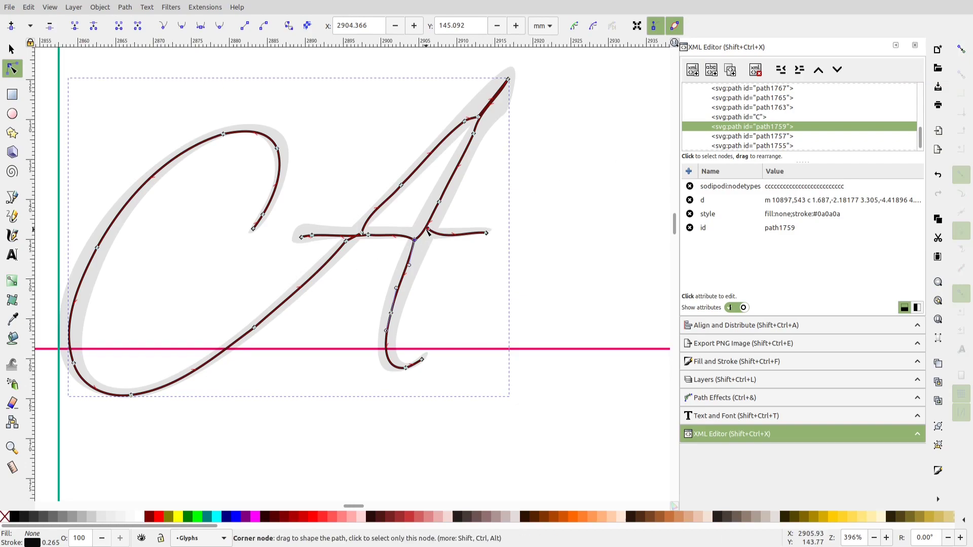
drag(415, 244, 419, 245)
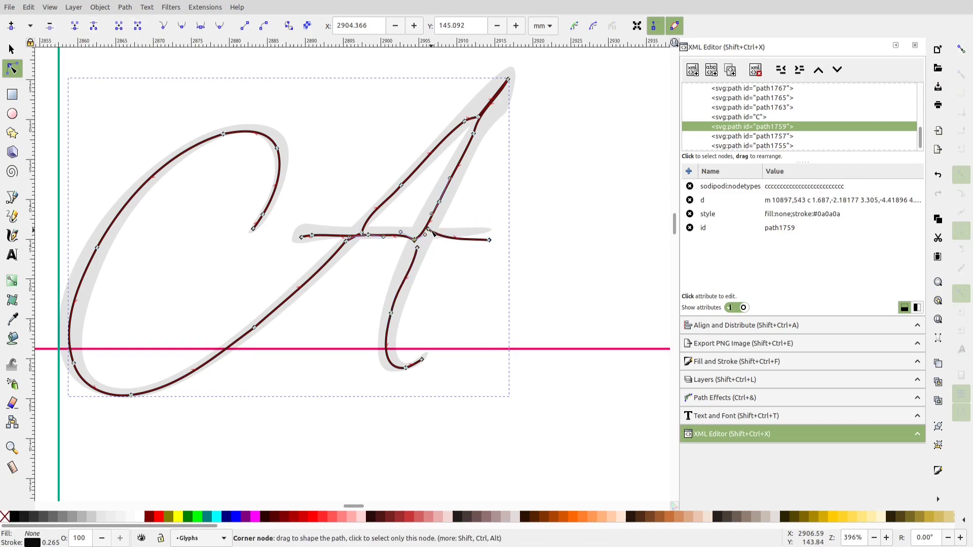
click(94, 25)
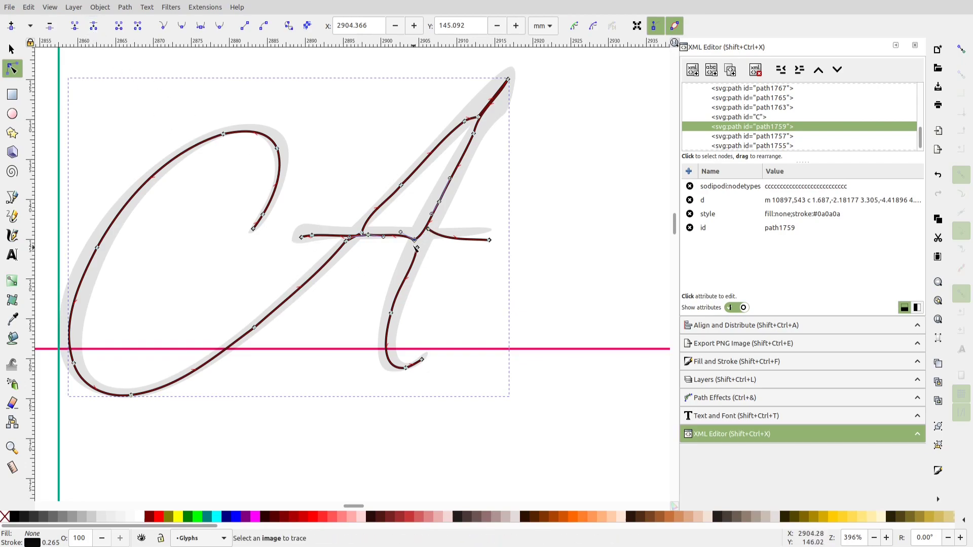
drag(414, 240, 406, 244)
Join the two halves of the A's crossbar with a segment and delete the surplus nodes along the middle.
shift+click(428, 229)
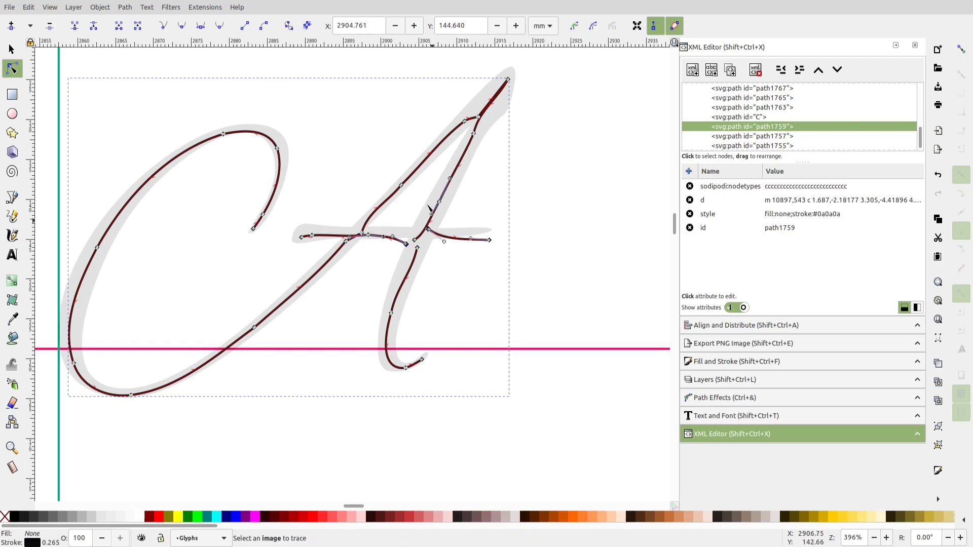
click(119, 25)
click(406, 244)
key(Delete)
click(428, 229)
key(Delete)
click(368, 235)
key(Delete)
click(312, 236)
key(Delete)
key(ctrl+z)
Delete the node near the crossbar's left end and raise its right end to follow the source A.
click(311, 235)
key(Delete)
drag(489, 240, 487, 229)
Delete the surplus nodes from the A's right stroke, around its apex and along its upper left diagonal.
click(417, 248)
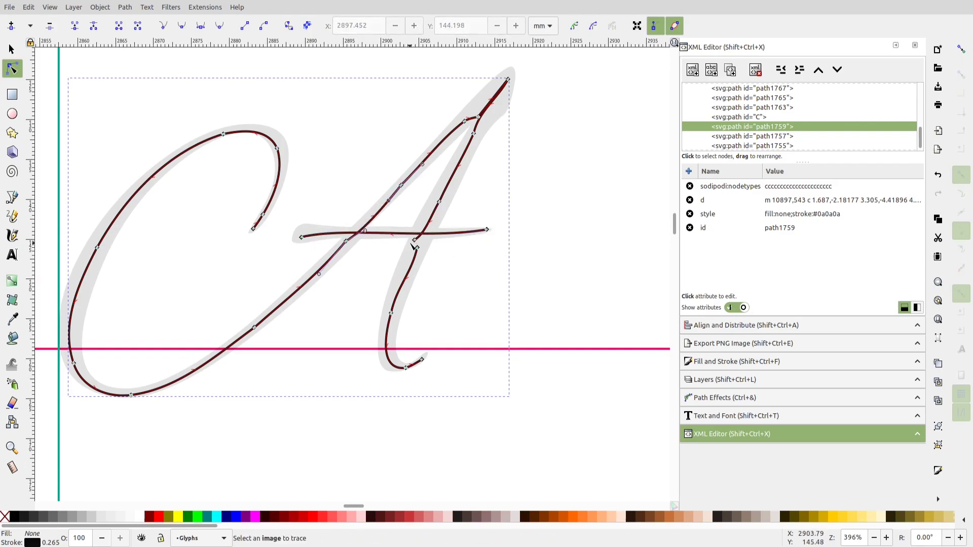
key(Delete)
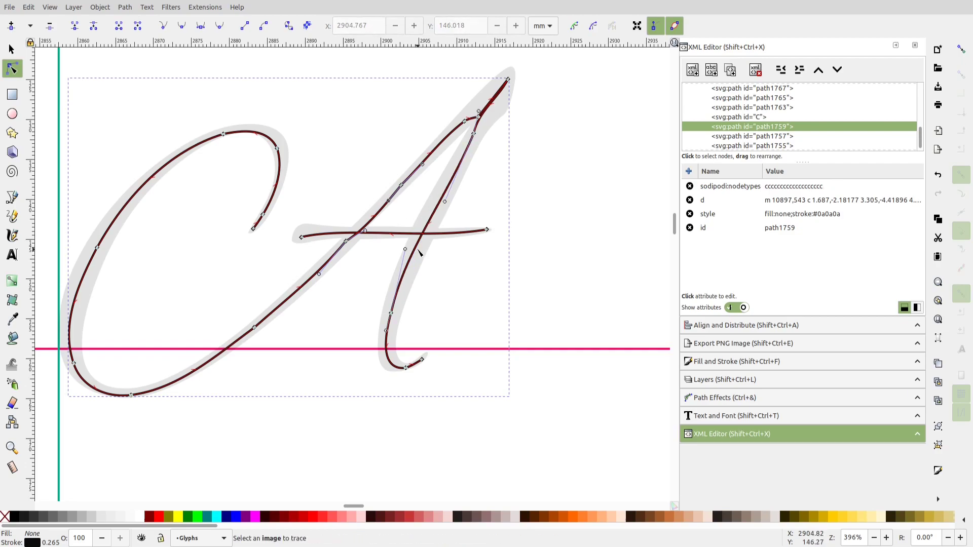
click(508, 79)
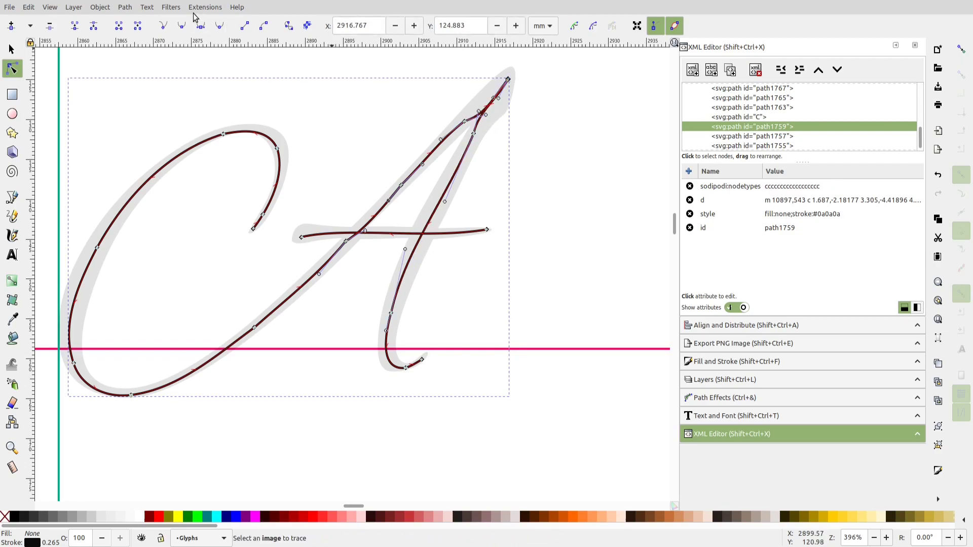
drag(509, 79, 495, 115)
click(465, 122)
key(Delete)
click(474, 134)
key(Delete)
click(402, 185)
key(Delete)
Smooth the left diagonal's node near the crossbar, delete the node below it and bend the diagonal to follow the source A.
drag(487, 65, 490, 75)
click(347, 241)
click(182, 26)
drag(430, 151, 432, 152)
click(254, 327)
key(Delete)
drag(278, 289, 283, 294)
ctrl+click(346, 241)
drag(465, 112, 467, 115)
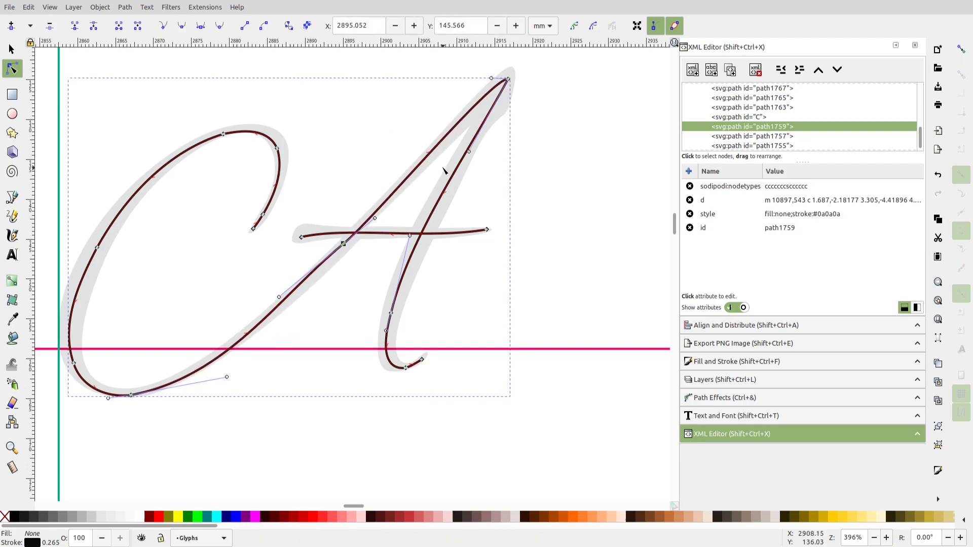
Make the nodes at the top and bottom of the A's large left curve smooth and slightly adjust the diagonal's middle node.
drag(255, 133, 222, 132)
click(223, 134)
key(shift+s)
drag(344, 244, 344, 245)
click(131, 395)
click(181, 30)
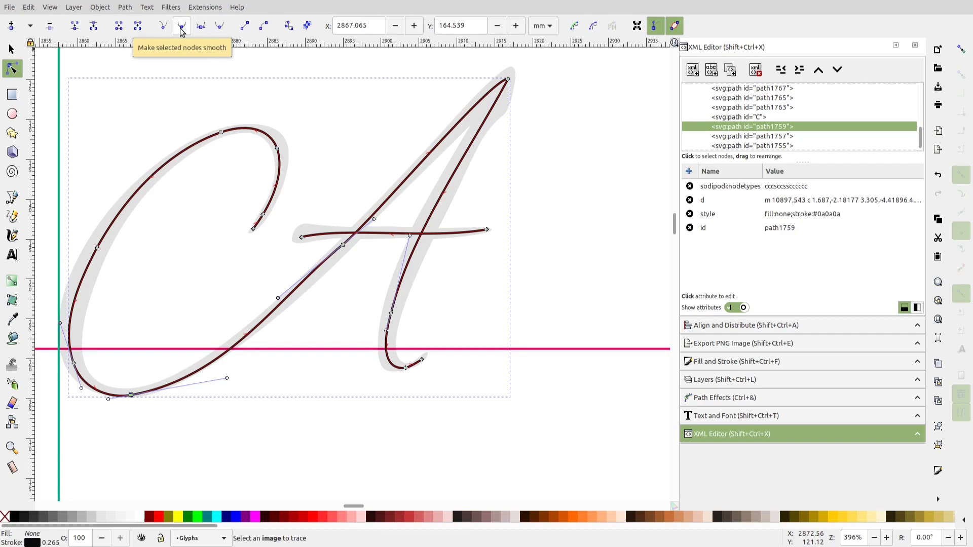
key(s)
Set the id of the cleaned-up A path to A.
click(783, 228)
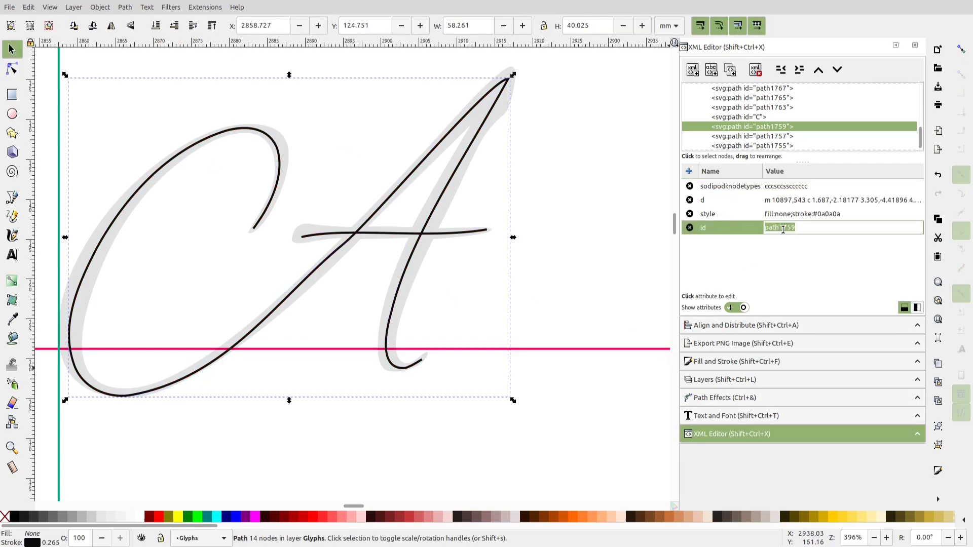
text(A)
key(Return)
View the Generate Font Data settings of the Custom Stroke Font extension and close them without applying.
scroll(454, 299, down, 1)
scroll(460, 285, down, 1)
scroll(329, 257, right, 5)
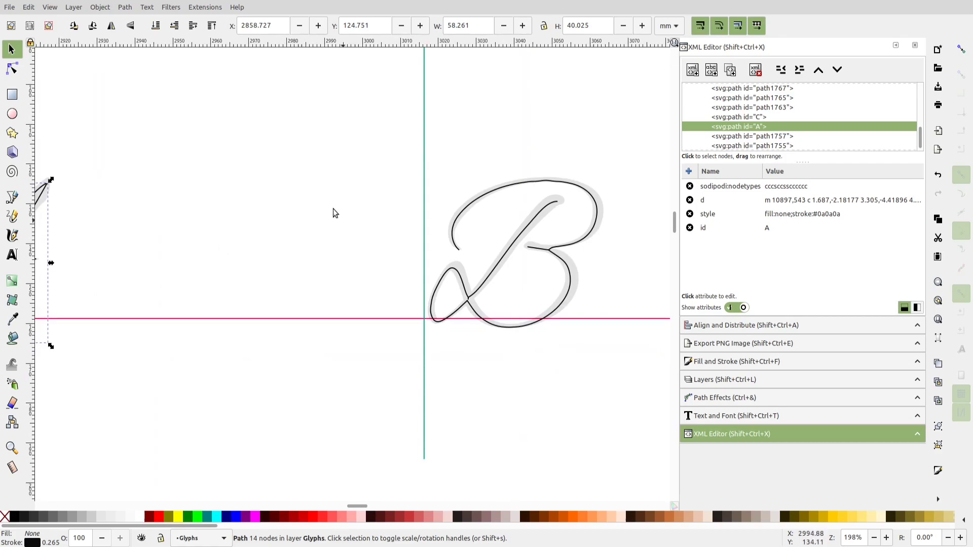
click(205, 7)
mouse_move(221, 84)
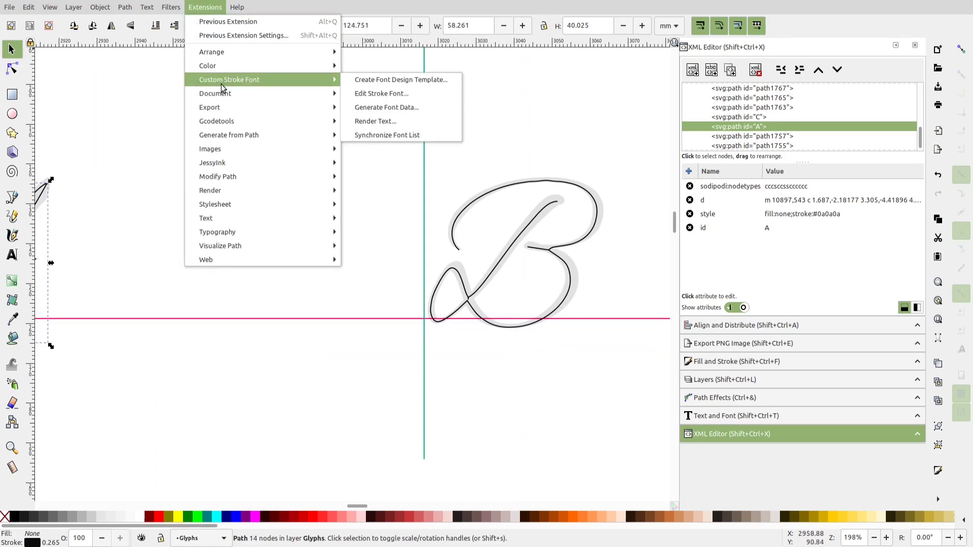
click(381, 109)
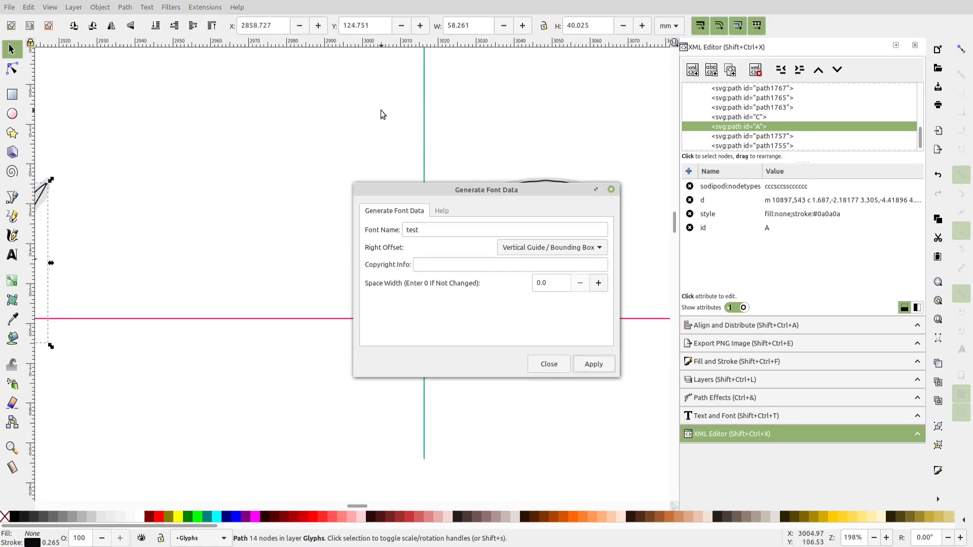
click(612, 190)
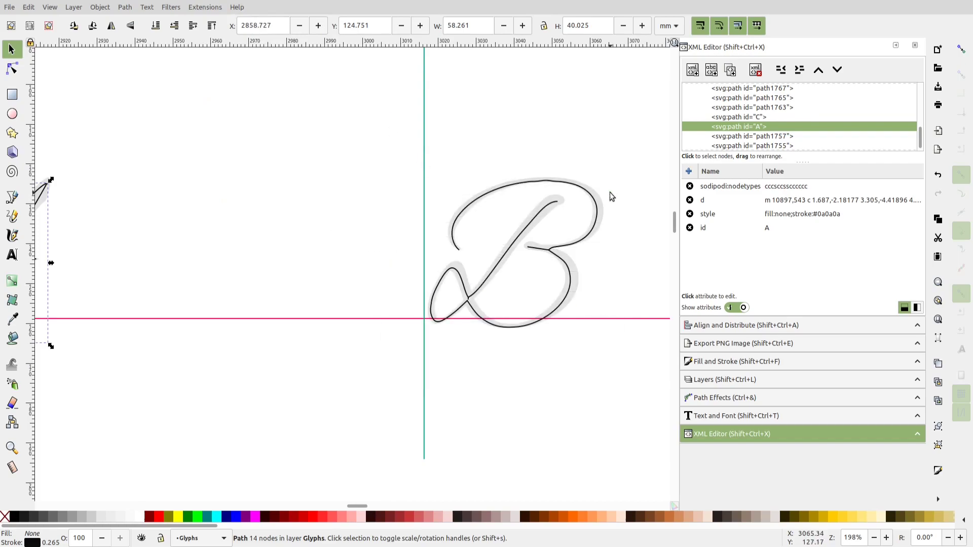